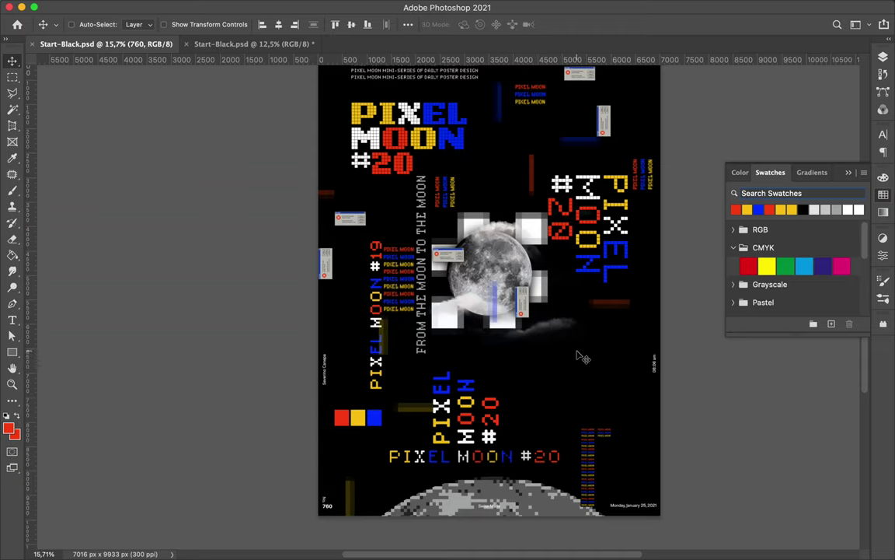
Step: Show the layout guides and reposition the checkerboard pixel square toward the left
scroll(583, 359, "up", 2)
key("ctrl+semicolon")
left_click_drag(513, 358, 738, 159)
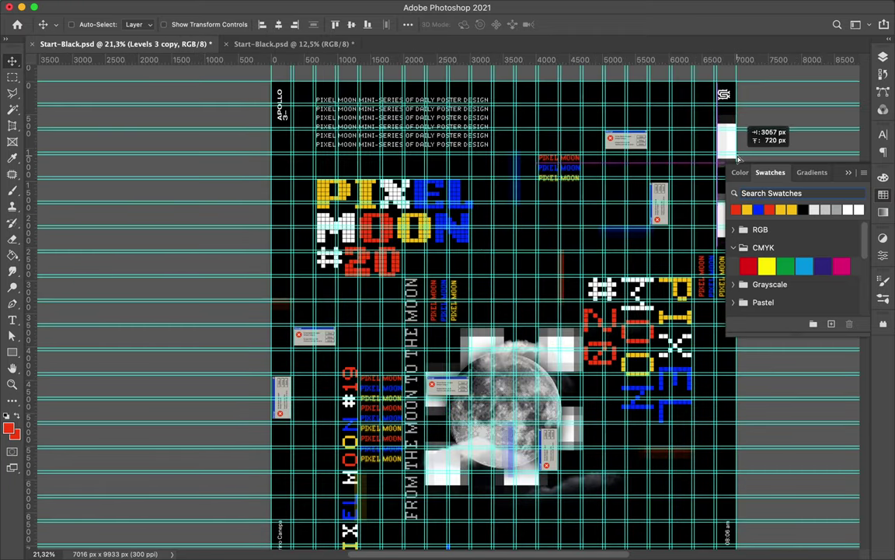
scroll(743, 145, "down", 2)
mouse_move(742, 146)
left_mouse_down()
mouse_move(199, 188)
mouse_move(536, 385)
left_mouse_up()
Step: Scale down a copy of the checkerboard square near the poster centre
key("ctrl+t")
mouse_move(587, 373)
left_mouse_down()
mouse_move(524, 381)
mouse_move(398, 333)
left_mouse_up()
key("Return")
scroll(525, 383, "up", 5)
scroll(403, 332, "left", 3)
Step: Place checkerboard copies beside the red 20 and below the PIXEL MOON #20 title
left_click_drag(496, 309, 500, 428)
scroll(503, 440, "down", 3)
left_click_drag(482, 268, 482, 354)
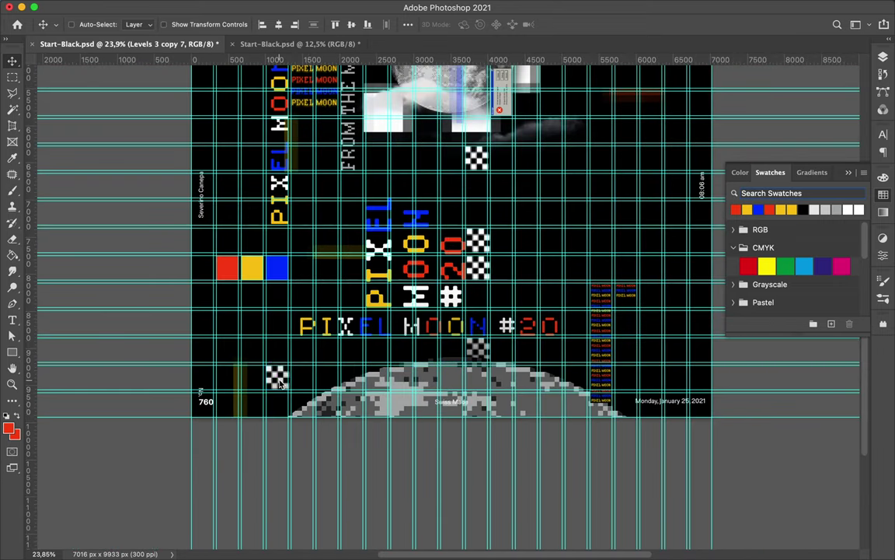
scroll(258, 246, "up", 5)
left_click(220, 422)
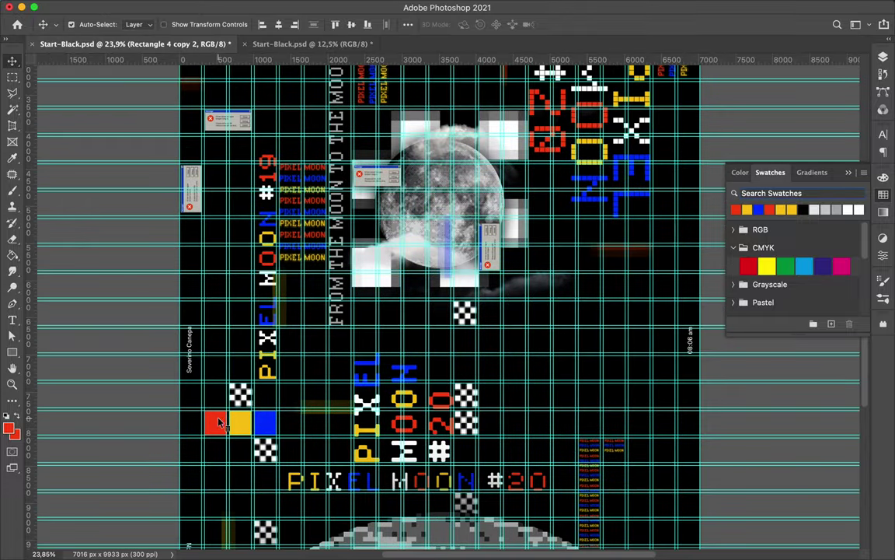
Step: Duplicate the red, yellow and blue square row, merge the copies, and place it over the moon's left side
left_click_drag(240, 427, 307, 398)
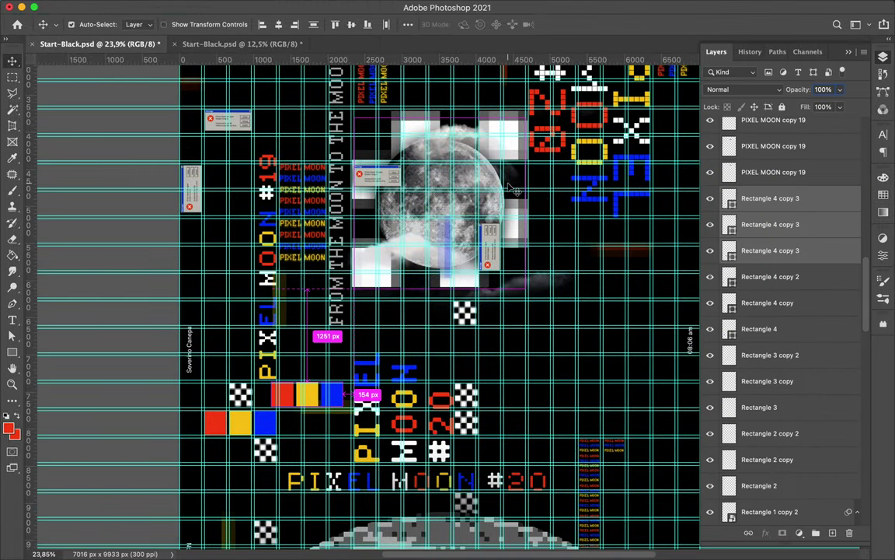
right_click(738, 204)
left_click(622, 422)
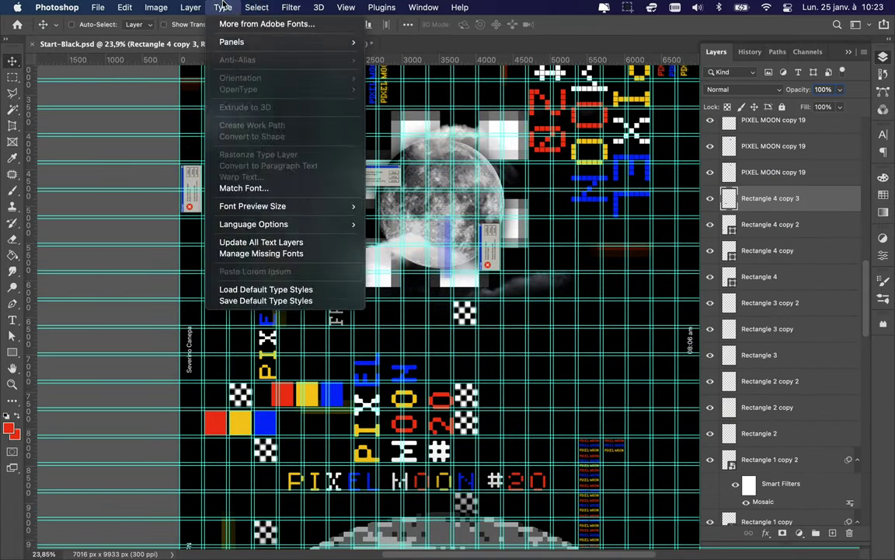
left_click_drag(281, 363, 363, 171)
key("ctrl+t")
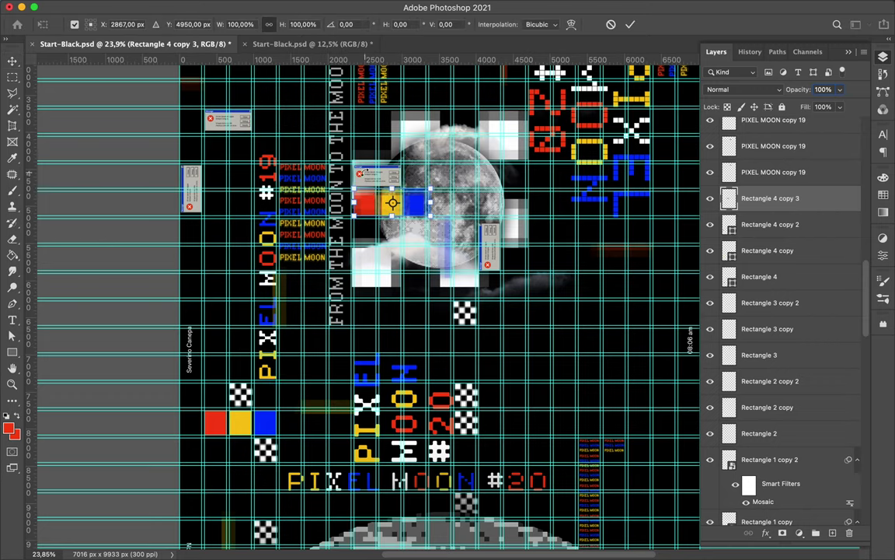
key("Return")
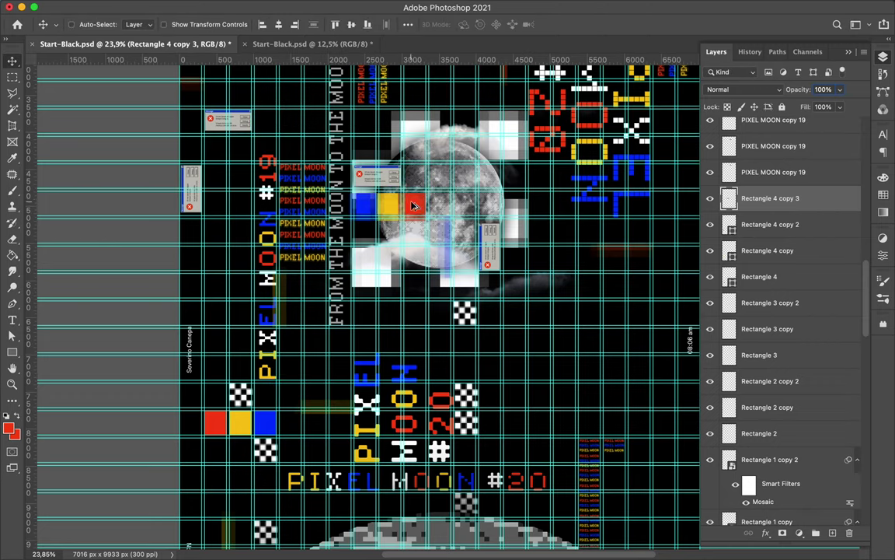
Step: Copy the square row to the lower right, hide guides, and copy PIXEL MOON #19 over the moon
left_click_drag(409, 207, 626, 487)
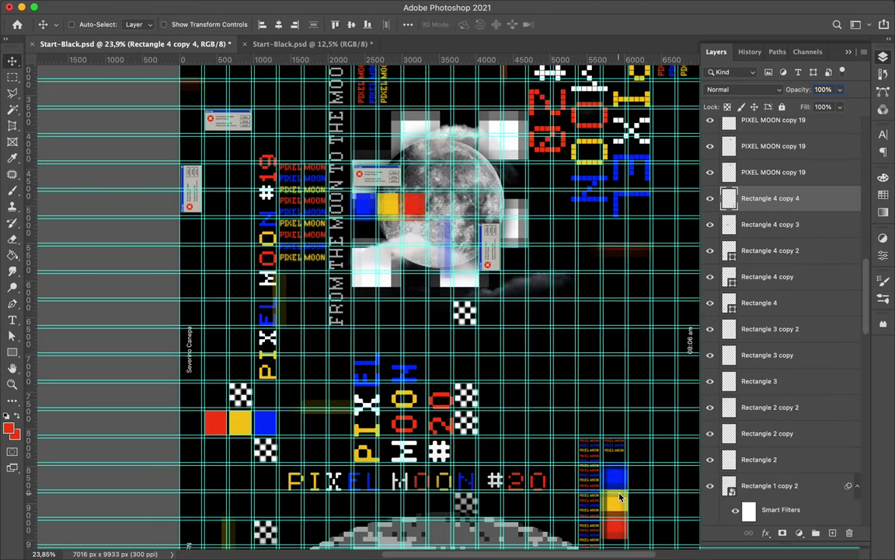
key("ctrl+semicolon")
key("ctrl+0")
scroll(238, 327, "up", 3)
left_click(239, 327, "ctrl")
left_click_drag(238, 326, 431, 175)
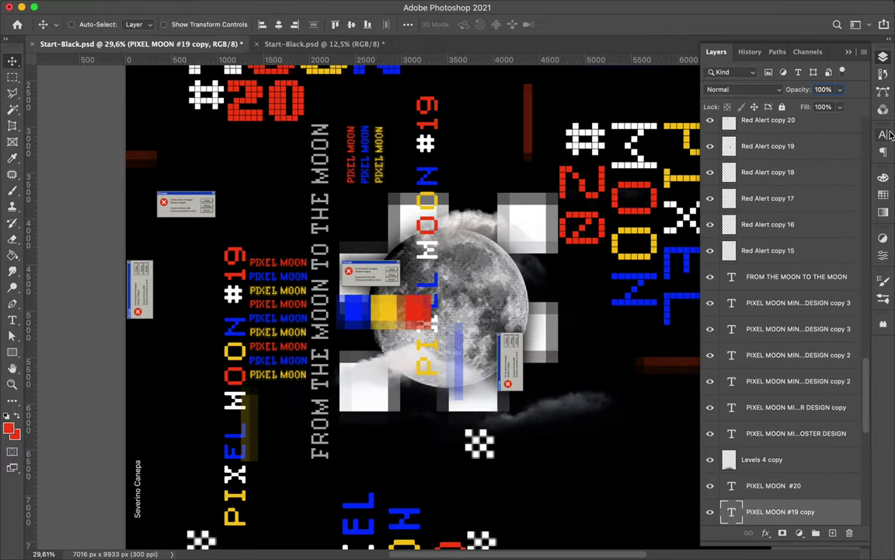
Step: Set the copied text's font to LoRes 15 OT Narrow Regular
left_click(883, 133)
left_click(769, 152)
type("lores")
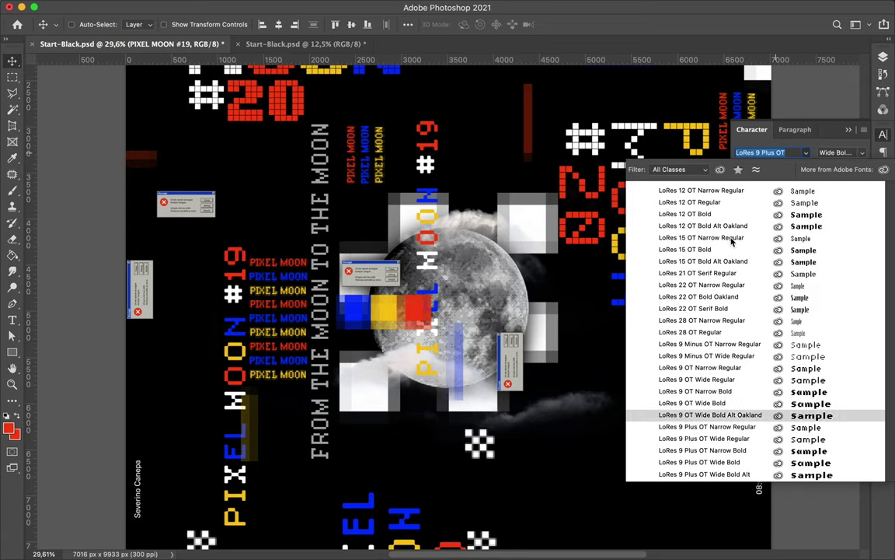
left_click(738, 240)
key("ctrl+0")
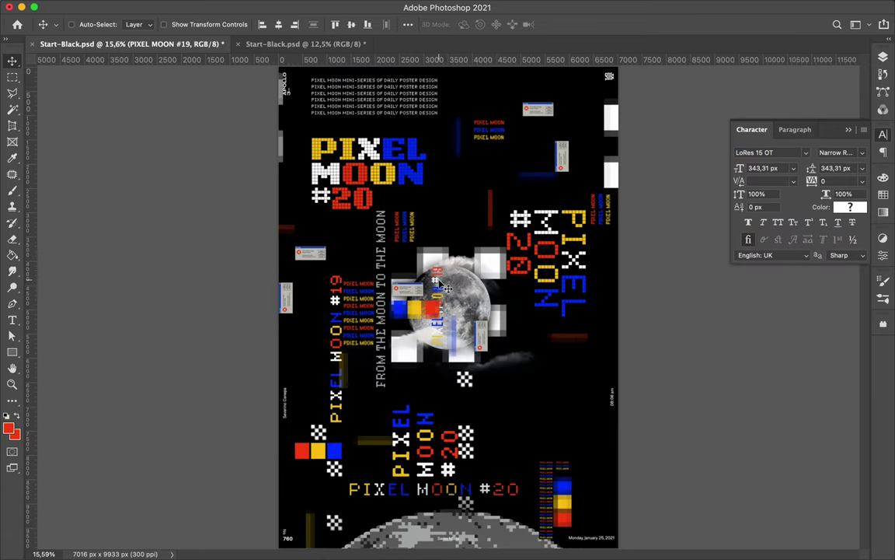
Step: Move the small PIXEL MOON #20 text to the lower right and rotate it horizontal
key("t")
type("20")
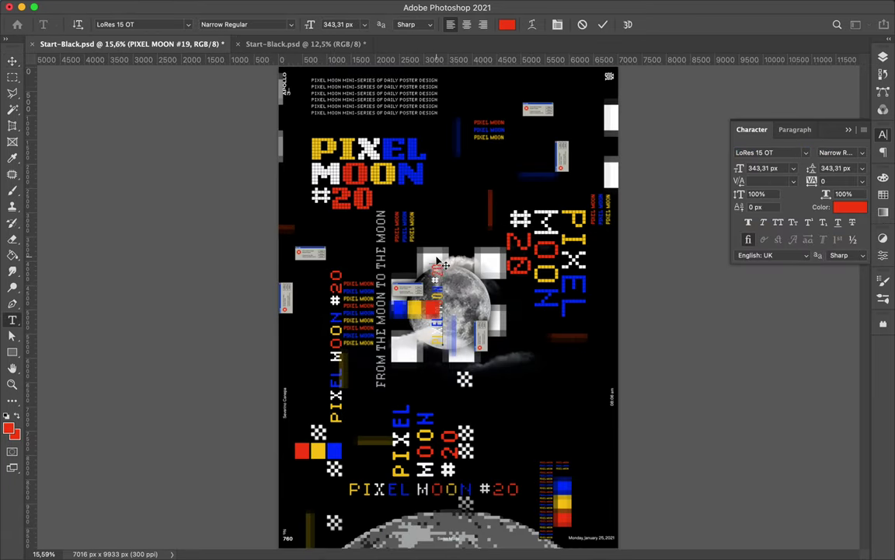
key("v")
left_click_drag(435, 307, 558, 397)
mouse_move(615, 366)
left_mouse_down()
mouse_move(650, 390)
mouse_move(547, 344)
left_mouse_up()
key("Return")
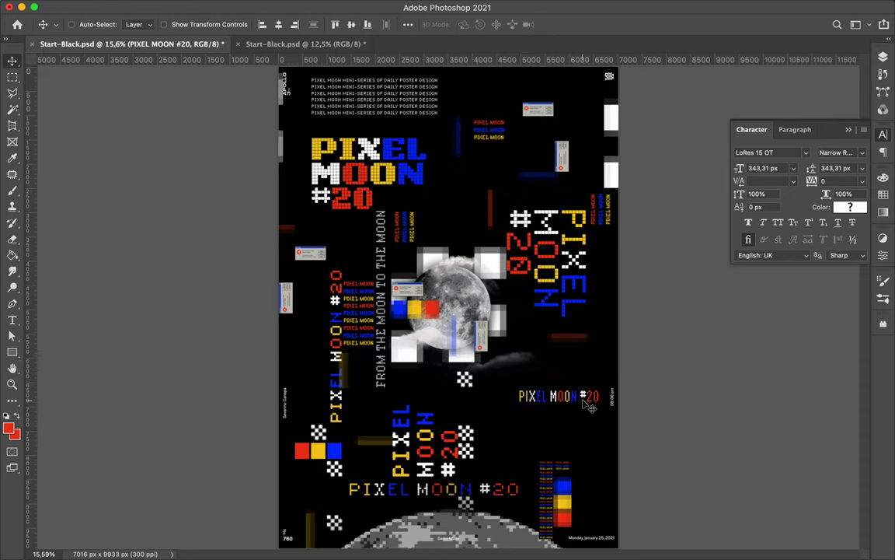
scroll(531, 410, "up", 3)
key("ctrl+semicolon")
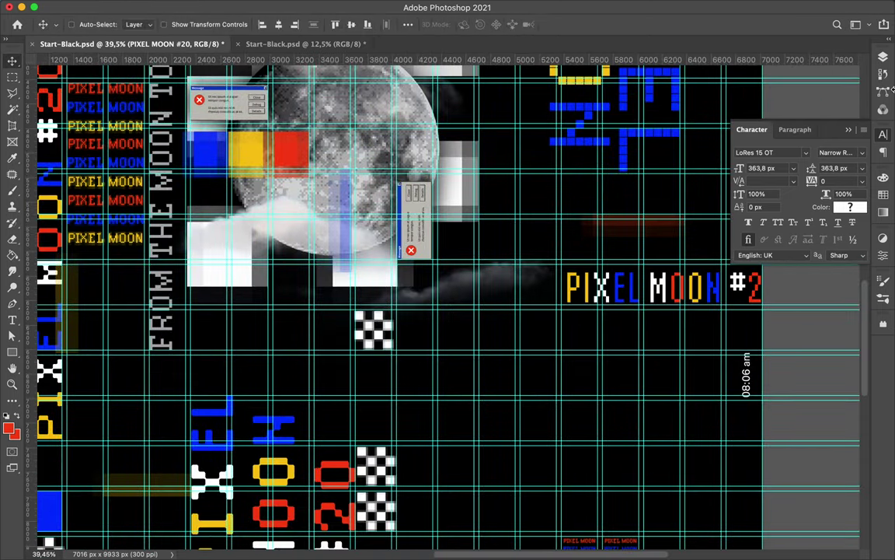
Step: Convert the PIXEL MOON #20 text to a Smart Object and enlarge it by about a quarter
left_click(883, 57)
right_click(772, 520)
left_click(666, 178)
key("ctrl+t")
left_click_drag(566, 303, 501, 308)
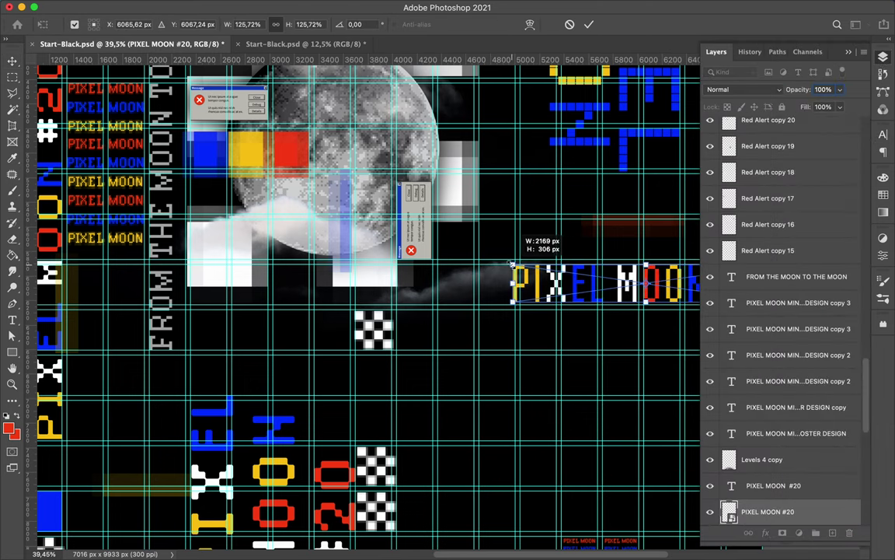
key("Return")
Step: Copy the PIXEL MOON #20 line to the bottom-left row
scroll(636, 292, "down", 2)
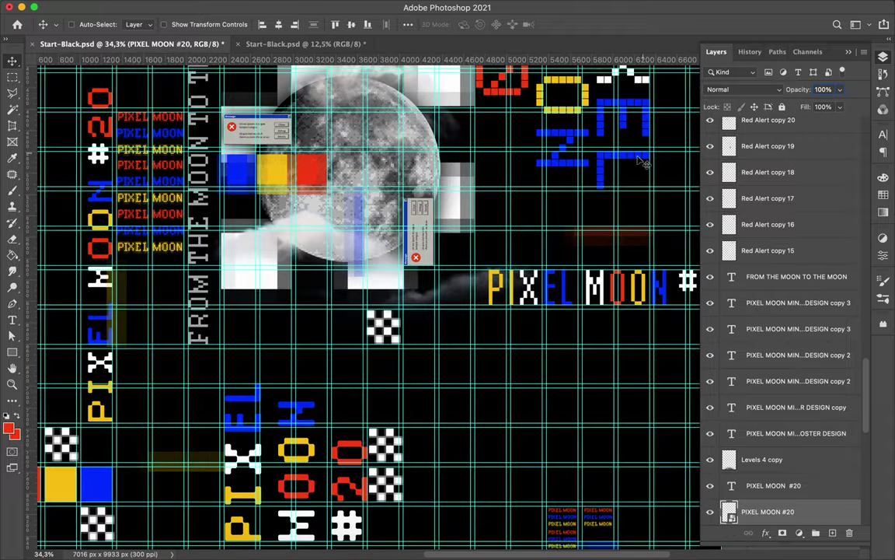
scroll(636, 291, "down", 2)
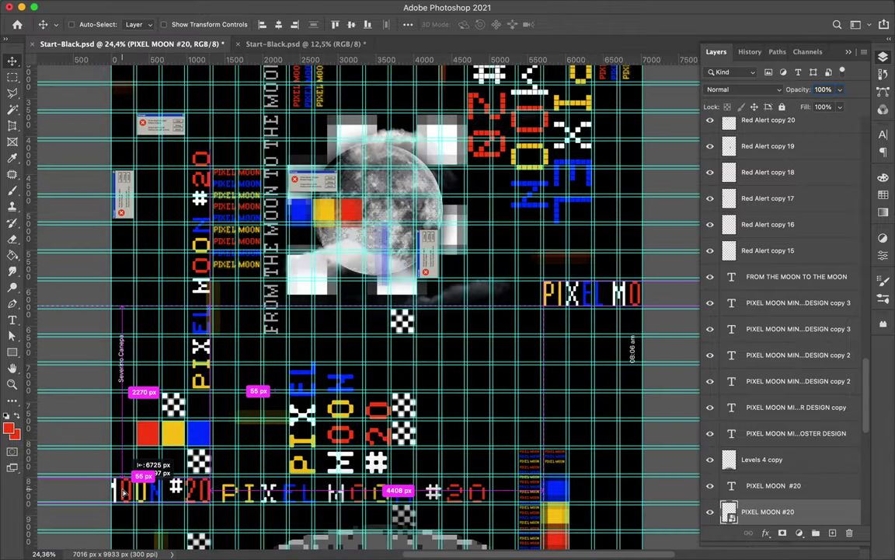
left_click_drag(636, 291, 148, 486)
scroll(124, 494, "down", 5)
Step: Add another copy rotated to run vertically down the upper-left edge
left_click_drag(353, 253, 334, 257)
key("ctrl+t")
left_click_drag(405, 256, 350, 195)
key("Return")
key("ctrl+t")
key("Return")
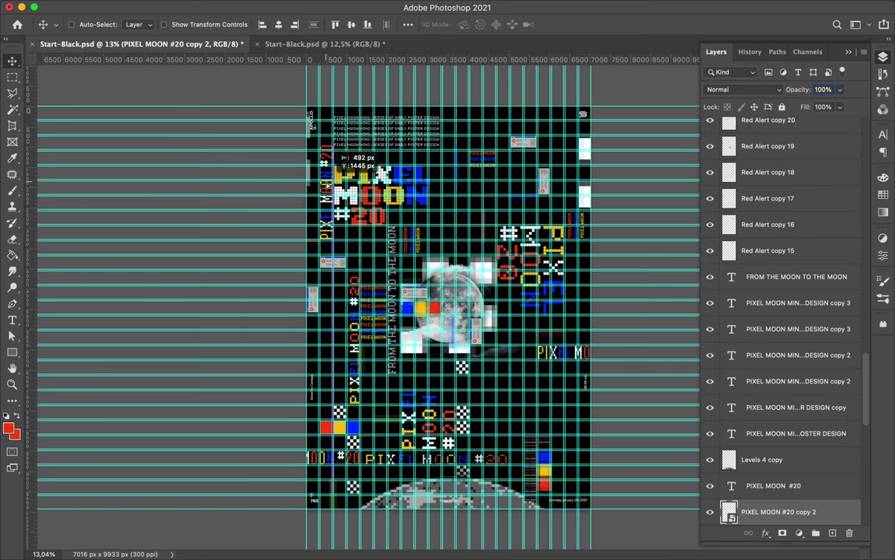
scroll(476, 180, "up", 2)
scroll(536, 210, "up", 2)
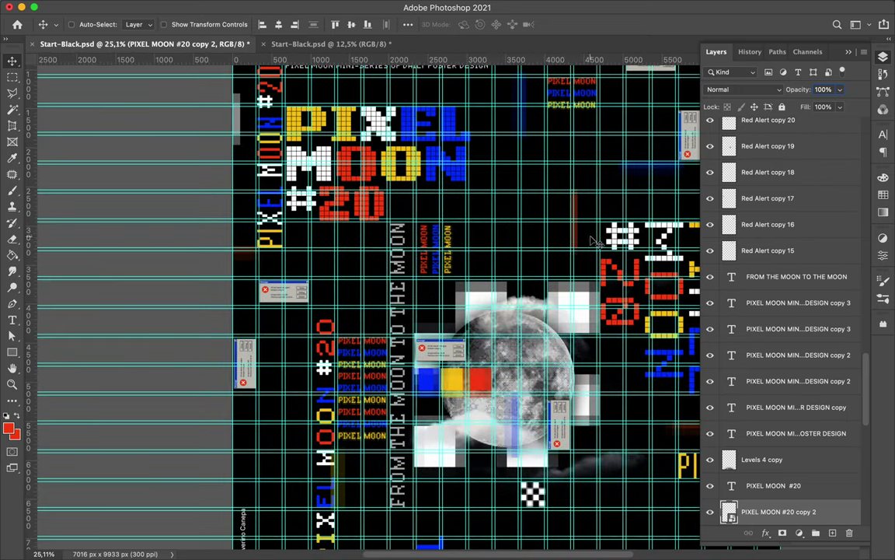
Step: Draw a small yellow square above the moon and duplicate it to the left
key("m")
scroll(536, 218, "up", 1)
scroll(494, 147, "up", 2)
key("u")
left_click_drag(495, 149, 503, 158)
key("v")
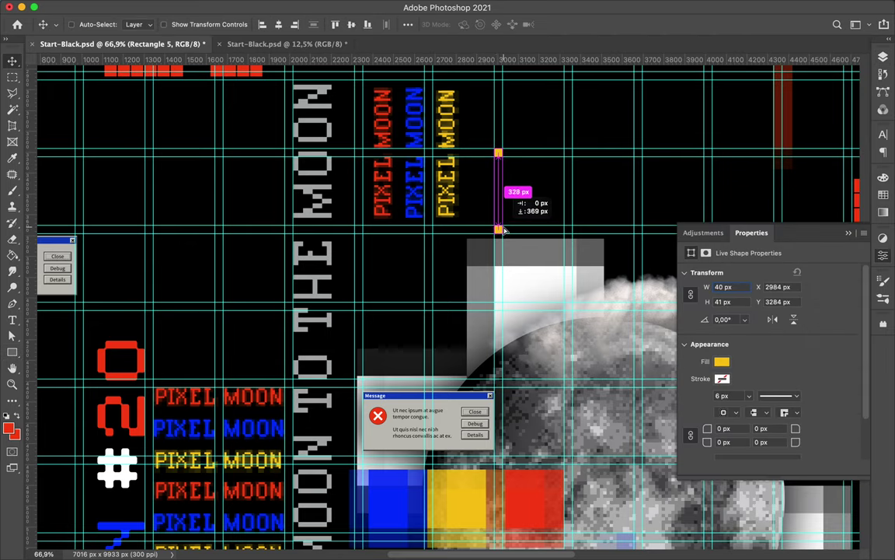
left_click_drag(362, 233, 221, 235)
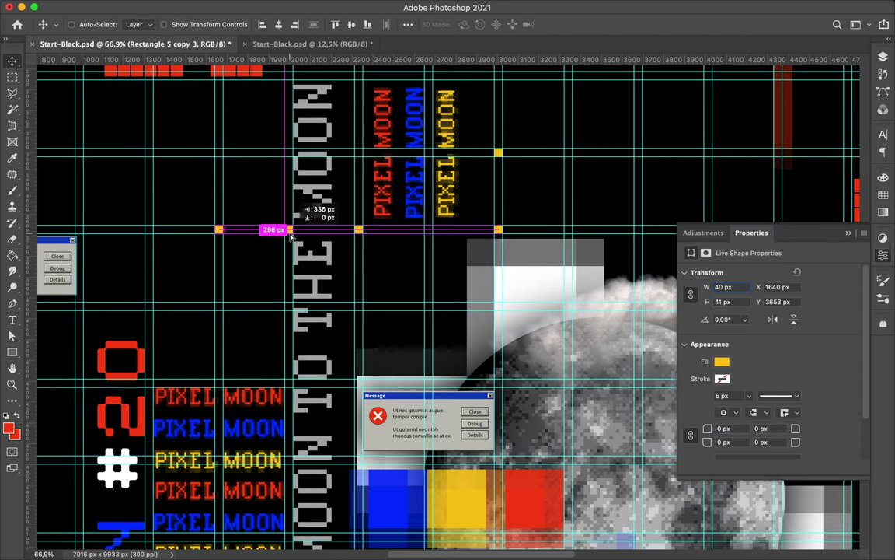
Step: Recolor a square red and place a red copy further left
key("u")
left_click(167, 24)
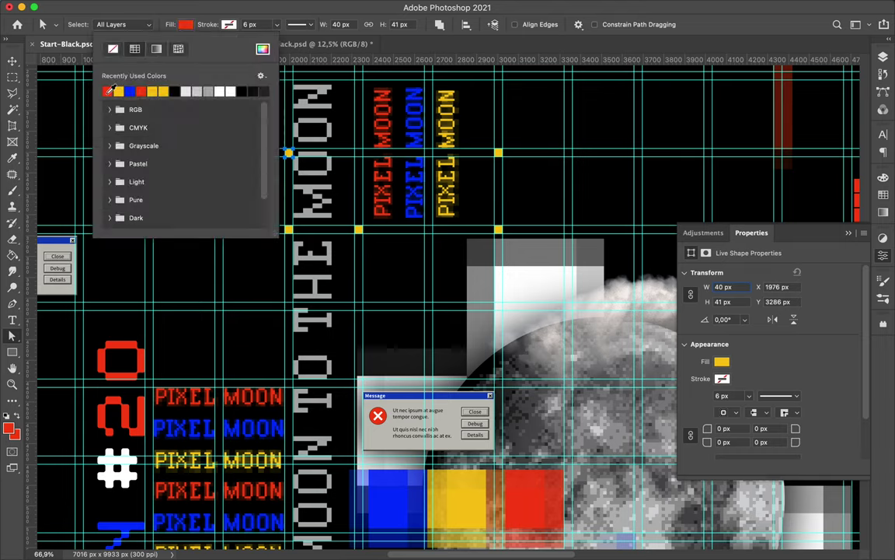
left_click(106, 88)
key("v")
left_click_drag(288, 154, 80, 157)
left_click_drag(570, 184, 576, 188)
scroll(576, 187, "down", 3)
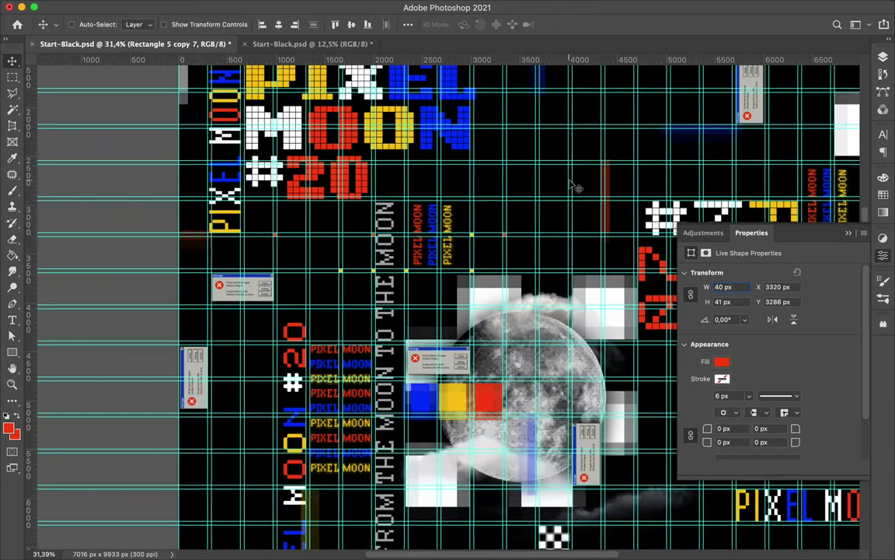
Step: Duplicate the red square down and left and recolor the copy blue
mouse_move(804, 134)
left_mouse_down()
mouse_move(506, 203)
mouse_move(472, 200)
left_mouse_up()
key("u")
left_click(167, 24)
left_click(117, 88)
key("v")
Step: Hide the guides, review the poster, and save it
scroll(472, 200, "up", 2)
scroll(472, 201, "down", 1)
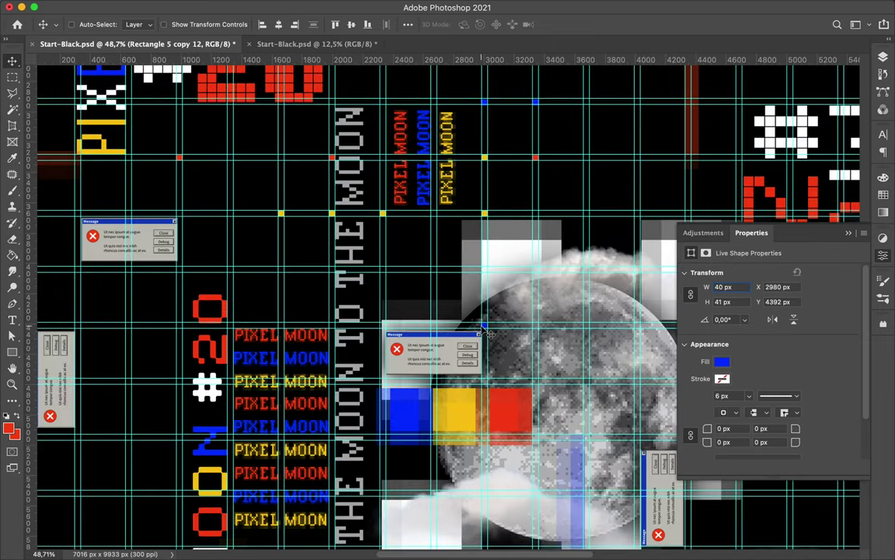
scroll(528, 351, "up", 4)
scroll(527, 351, "up", 5)
scroll(661, 161, "up", 2)
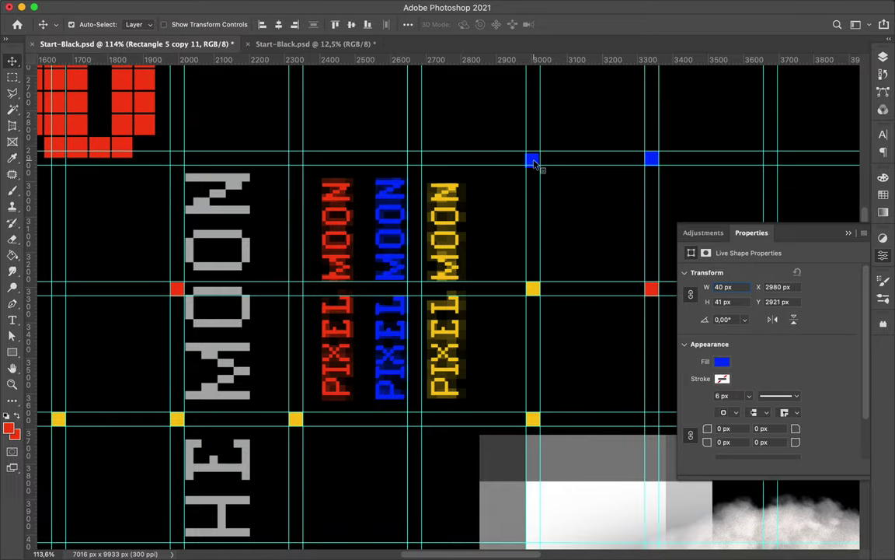
scroll(342, 467, "down", 2)
scroll(350, 461, "down", 3)
key("ctrl+semicolon")
scroll(350, 461, "down", 2)
scroll(347, 376, "down", 1)
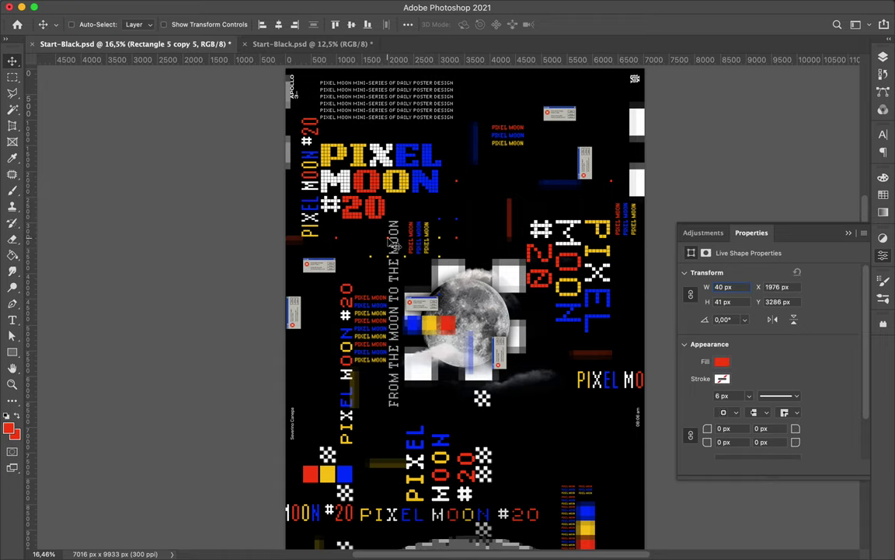
scroll(372, 243, "up", 1)
scroll(327, 189, "up", 3)
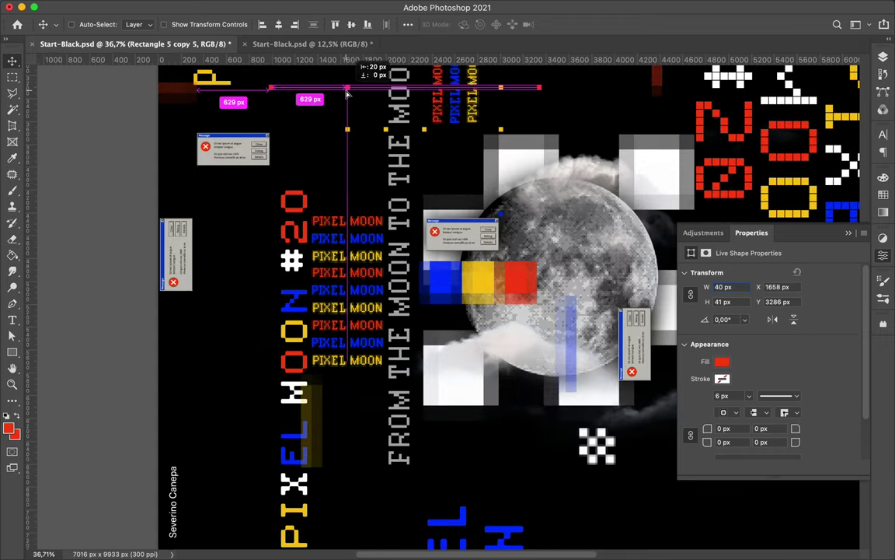
scroll(315, 98, "down", 2)
scroll(409, 443, "up", 2)
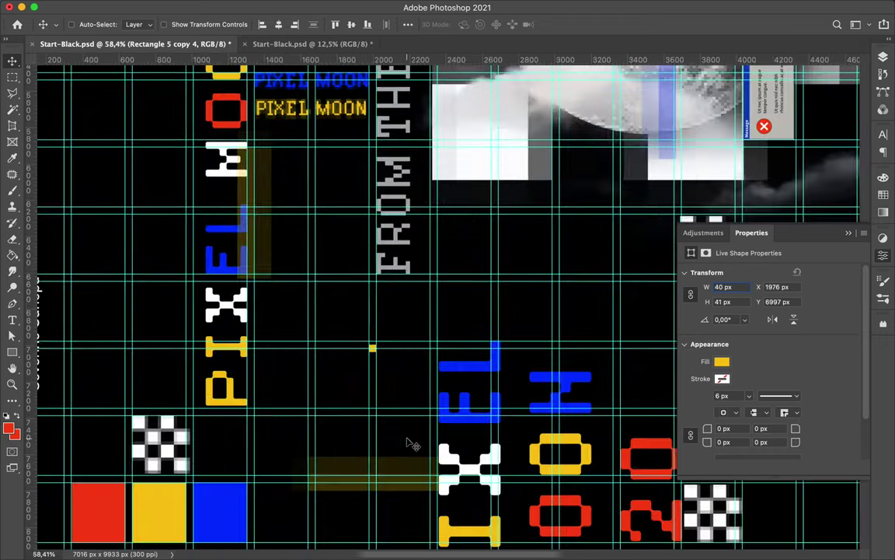
scroll(373, 397, "up", 3)
scroll(342, 366, "down", 6)
scroll(346, 373, "up", 1)
key("ctrl+s")
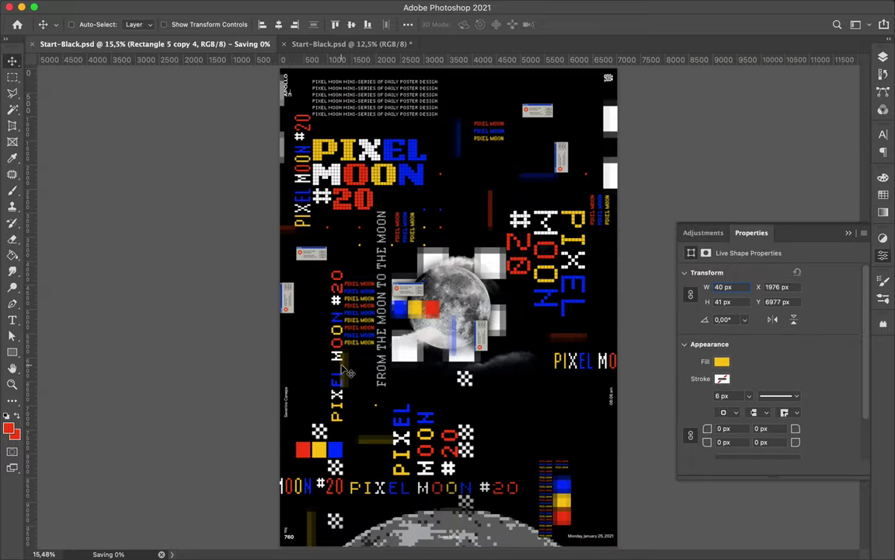
Step: Duplicate the bottom moon, enlarge it across the poster, and move its layer just above Background
left_click(424, 531)
left_click_drag(424, 531, 424, 162)
key("ctrl+t")
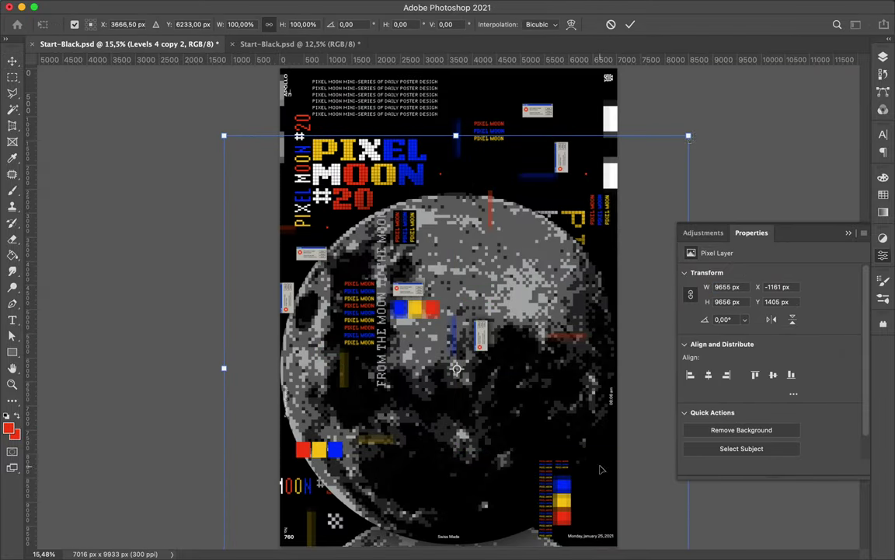
left_click_drag(688, 122, 471, 356)
key("Return")
key("F7")
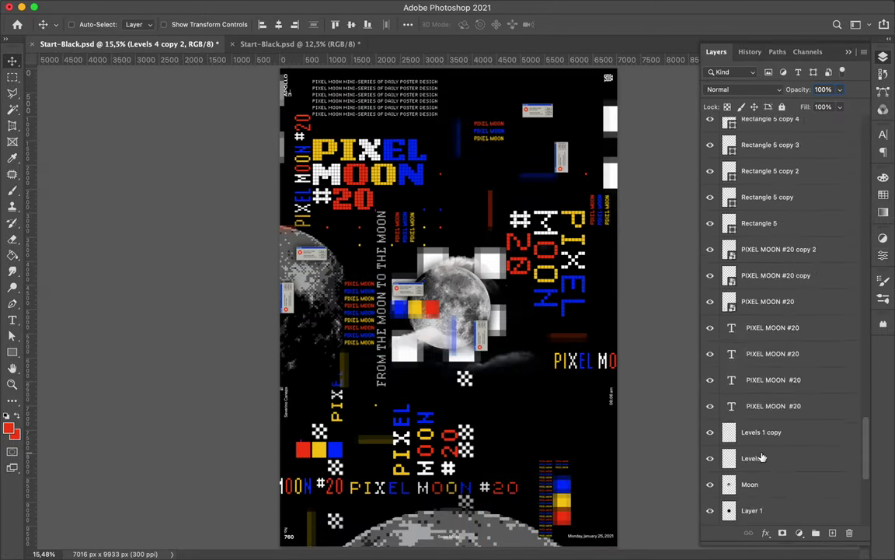
left_click_drag(762, 457, 777, 501)
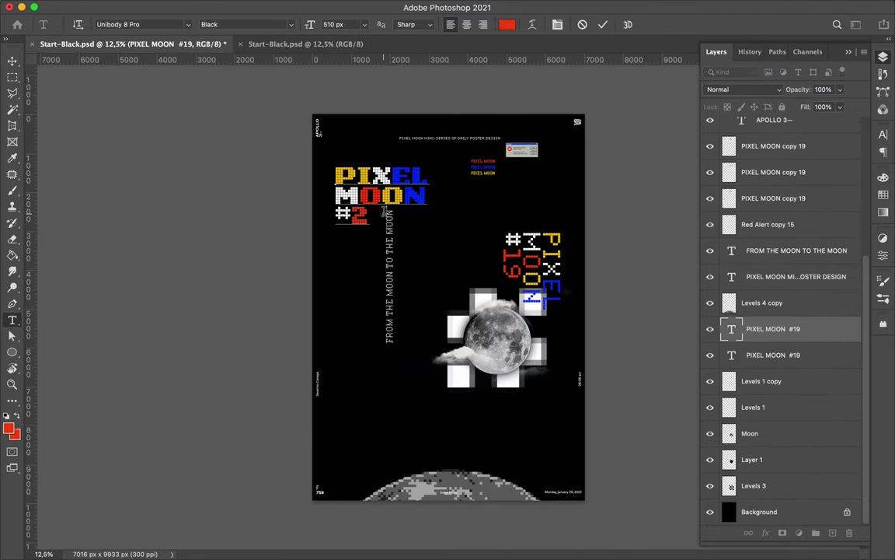
Step: Drag three PIXEL MOON #19 text layers from the #19 poster into the #20 poster
double_click(513, 269)
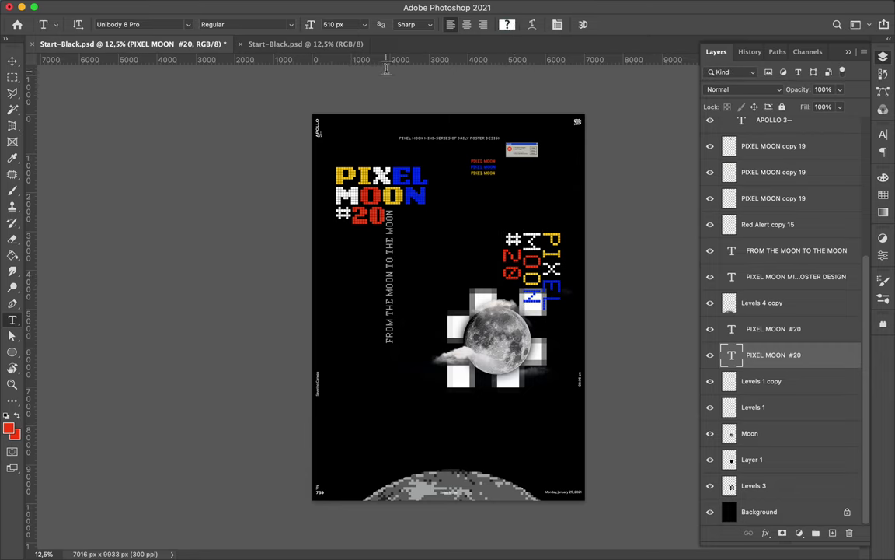
key("v")
key("ctrl+Tab")
left_click(327, 285, "ctrl")
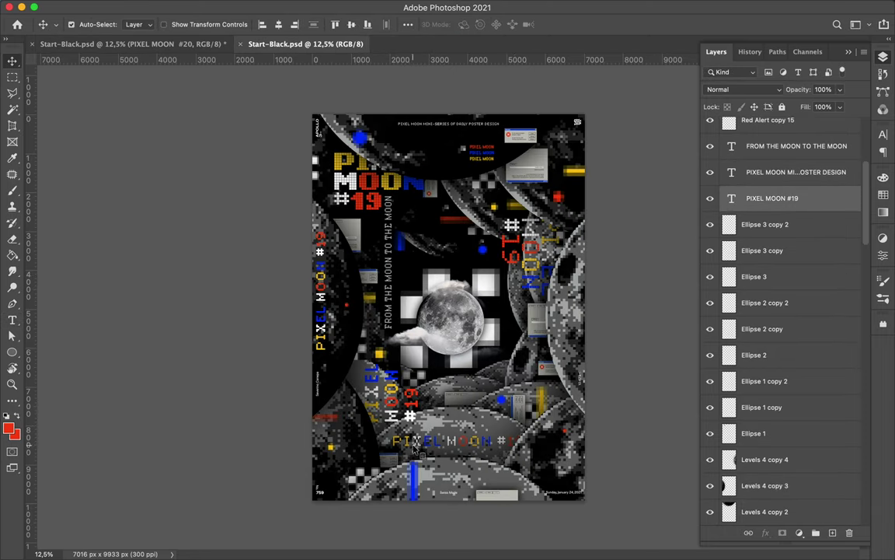
left_click_drag(414, 449, 522, 465)
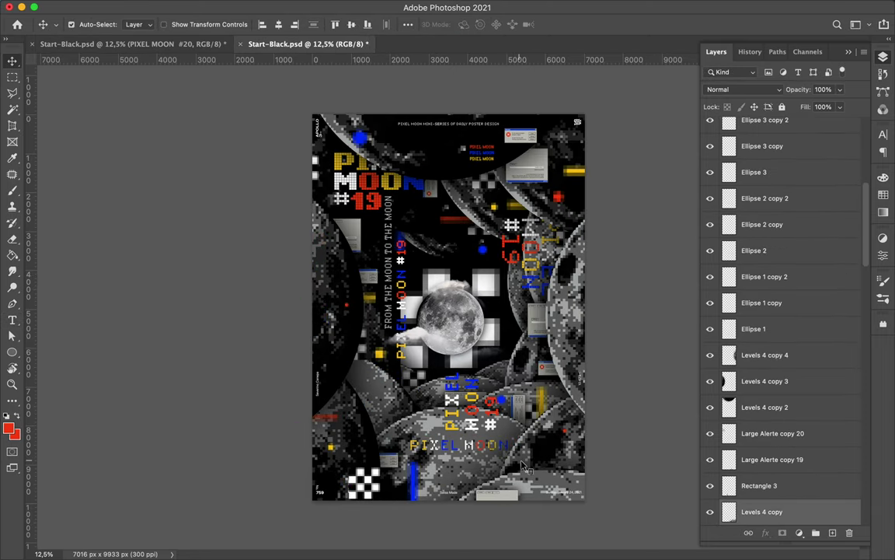
left_click(470, 443)
left_click_drag(402, 307, 376, 351)
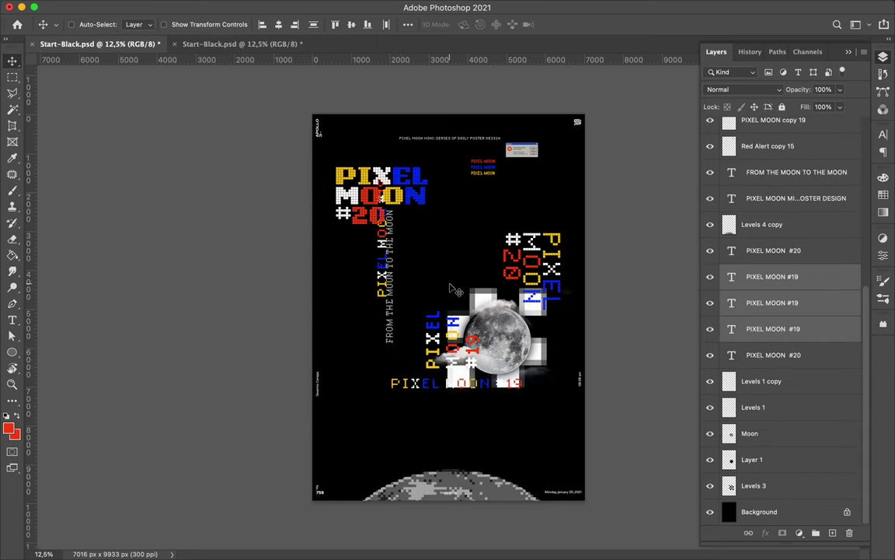
Step: Change the lower vertical title's number to 20, then select the moon and neighbouring layers
key("t")
left_click(450, 396)
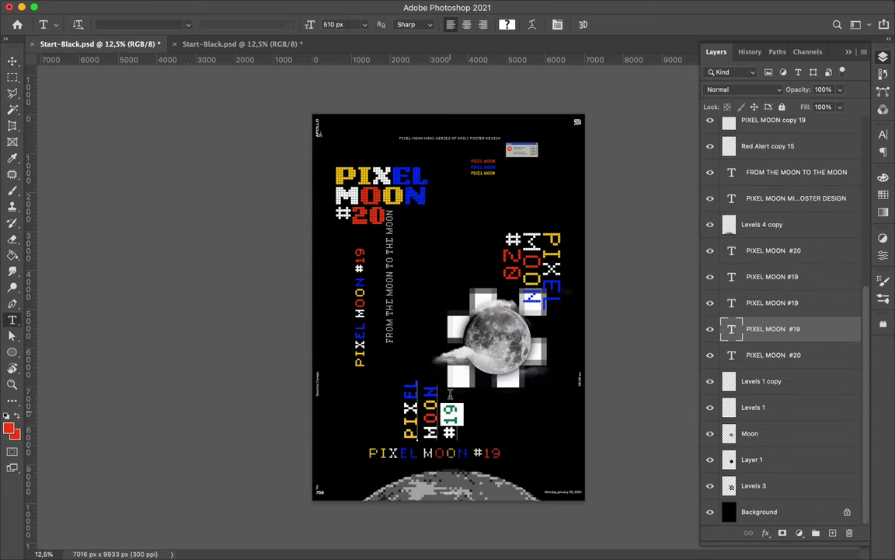
type("20")
key("Escape")
key("v")
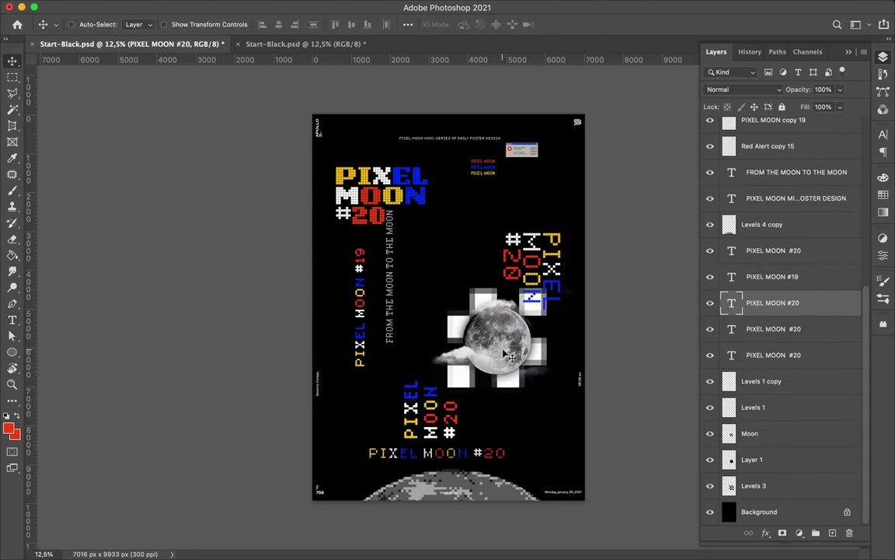
left_click(457, 321)
left_click(408, 24)
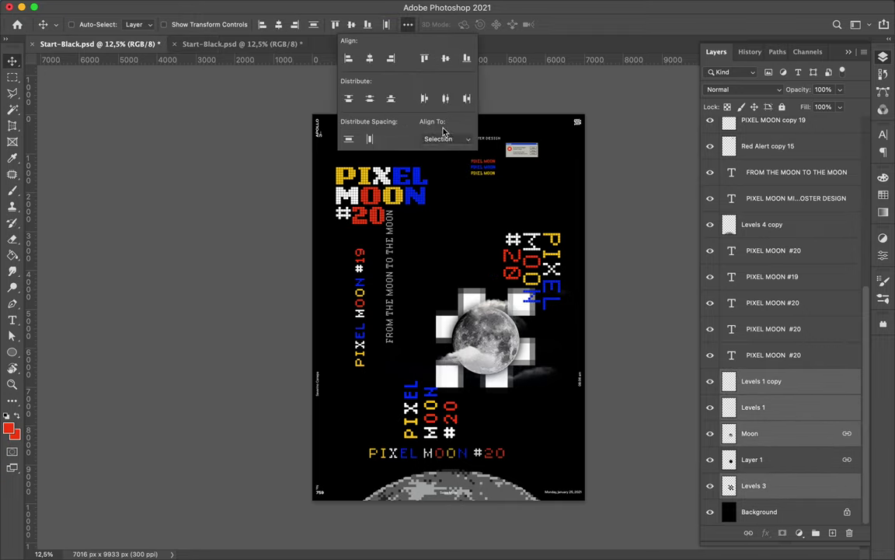
Step: Centre the moon cluster horizontally on the canvas and lower it 637 px
left_click(444, 137)
left_click(374, 60)
left_click(416, 60)
left_click_drag(458, 289, 431, 334)
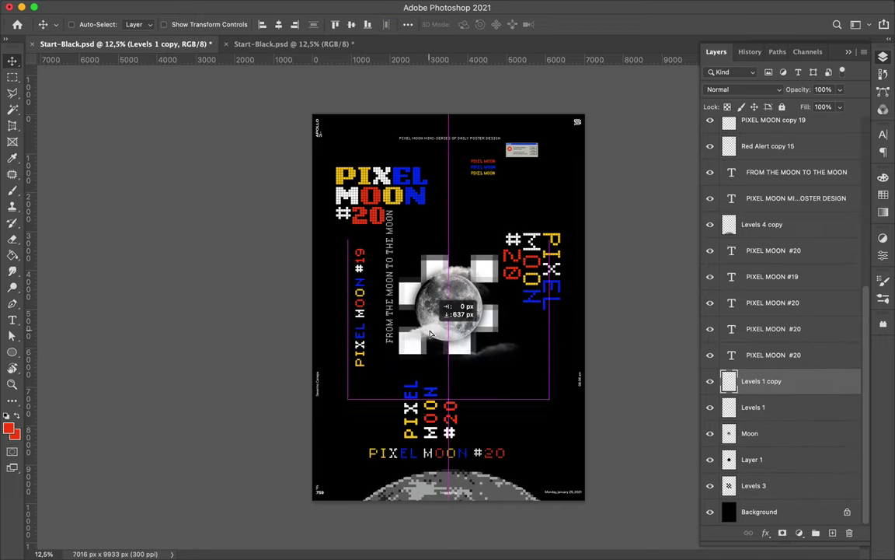
Step: Overlay a new column-and-row guide layout on the canvas
left_click(346, 7)
left_click(360, 366)
key("Return")
Step: Shrink the moon image slightly with Free Transform
left_click(346, 7)
key("Escape")
scroll(328, 294, "up", 3)
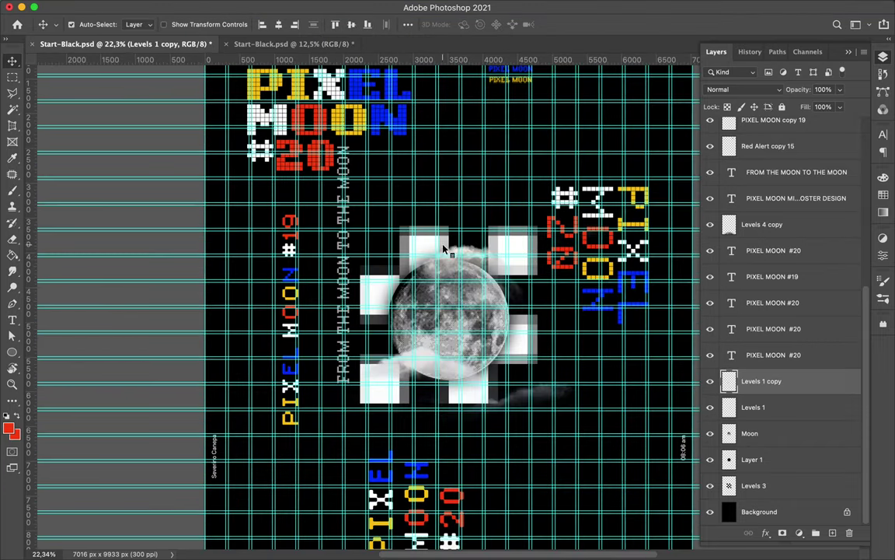
key("ctrl+t")
left_click_drag(537, 413, 531, 398)
key("Return")
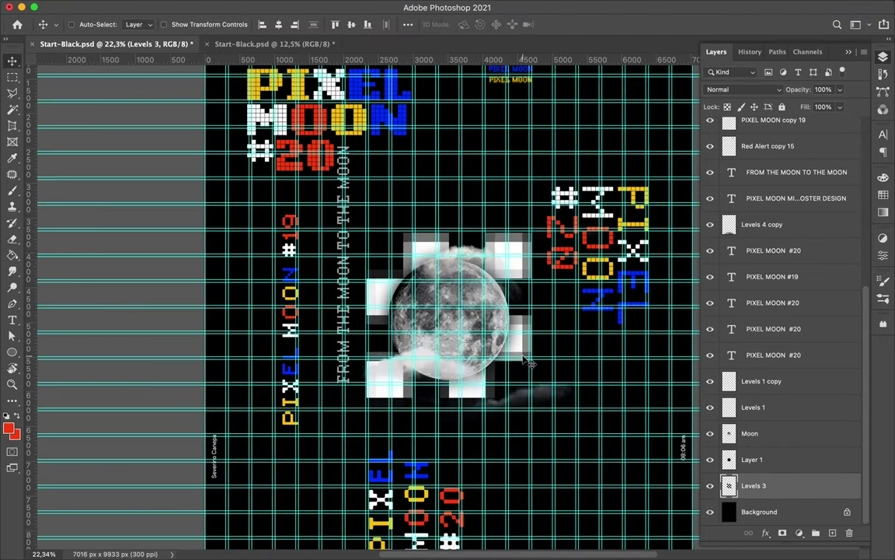
Step: Move the right PIXEL MOON #20 title up-left and enlarge it
left_click_drag(636, 224, 606, 210)
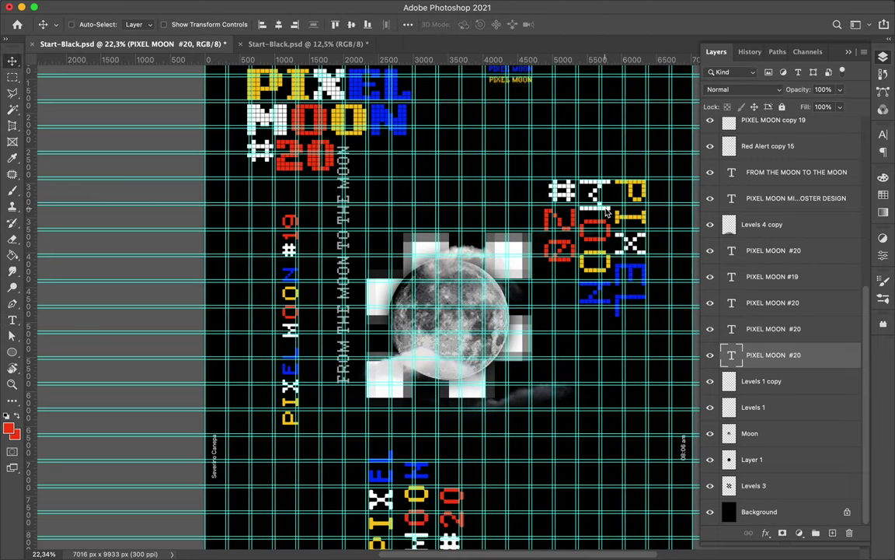
key("ctrl+t")
left_click_drag(548, 315, 534, 330)
key("Return")
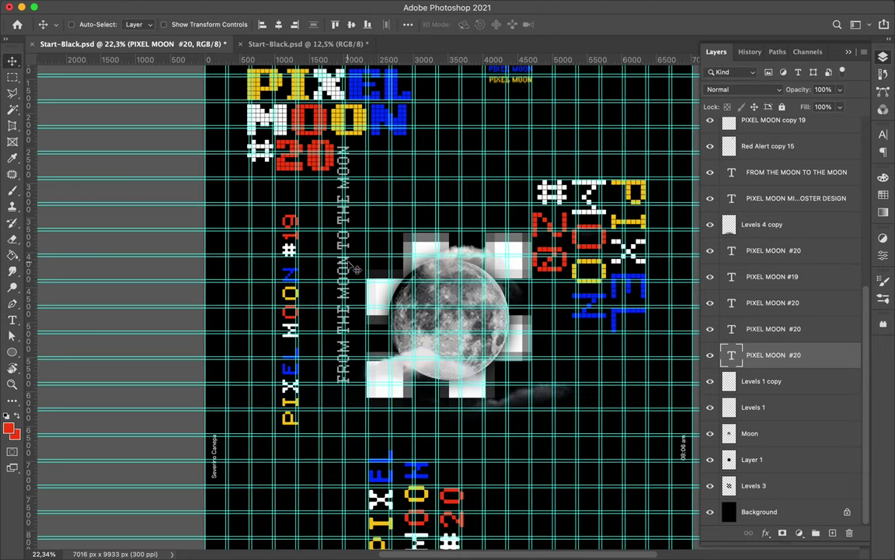
Step: Reposition the 'FROM THE MOON TO THE MOON' line and check the left PIXEL MOON #19 text
left_click_drag(330, 348, 339, 383)
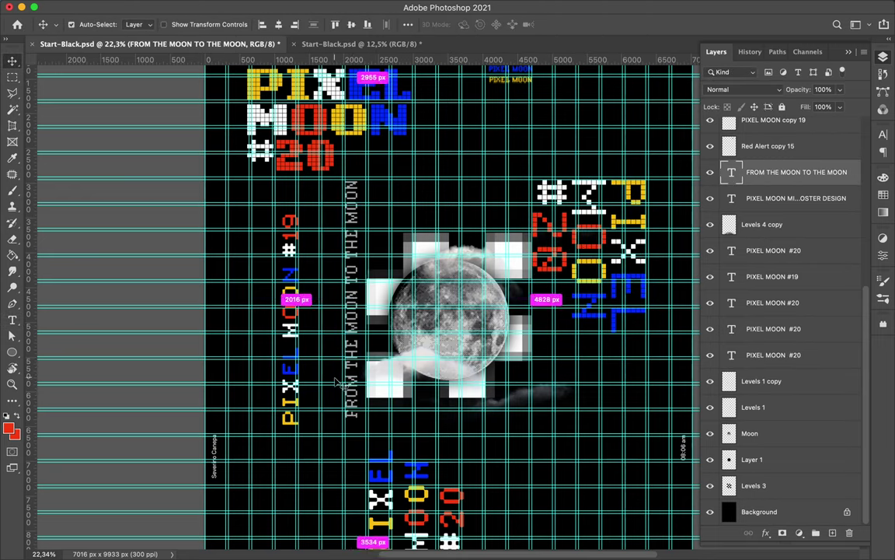
left_click_drag(337, 382, 298, 427)
double_click(294, 369)
key("Escape")
key("v")
scroll(334, 201, "up", 5)
mouse_move(321, 200)
left_mouse_down()
mouse_move(334, 201)
mouse_move(333, 210)
left_mouse_up()
Step: Move the mini-series line up-left and duplicate it into evenly spaced lines below
mouse_move(468, 128)
left_mouse_down()
mouse_move(407, 117)
mouse_move(424, 125)
left_mouse_up()
left_click(793, 224, "shift")
scroll(426, 128, "up", 3)
left_click_drag(307, 392, 317, 434)
Step: Place a copy of the three-line PIXEL MOON block and move it lower
scroll(350, 349, "down", 5)
left_click_drag(583, 316, 576, 308)
scroll(576, 308, "down", 3)
key("ctrl+t")
mouse_move(504, 314)
left_mouse_down()
mouse_move(426, 440)
mouse_move(395, 455)
mouse_move(675, 435)
left_mouse_up()
Step: Place another PIXEL MOON copy at lower left and rotate it 90 degrees
key("Return")
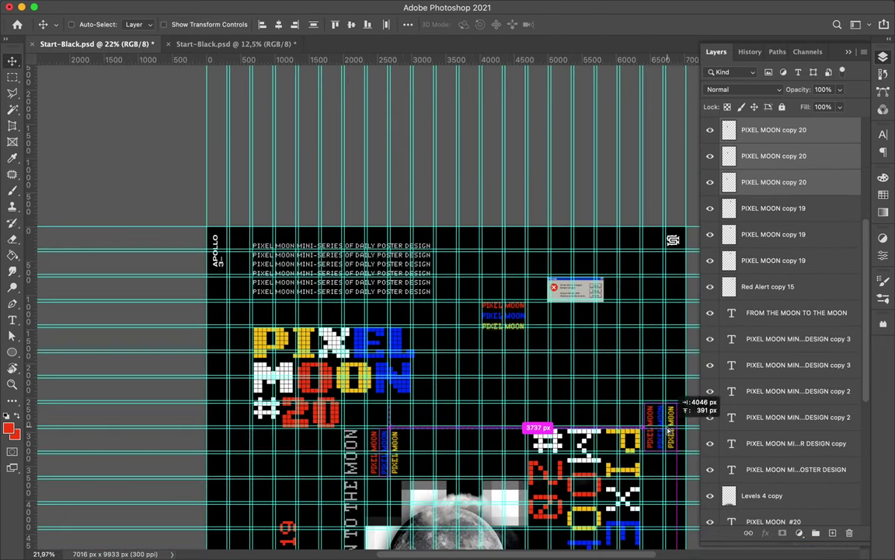
scroll(674, 435, "down", 3)
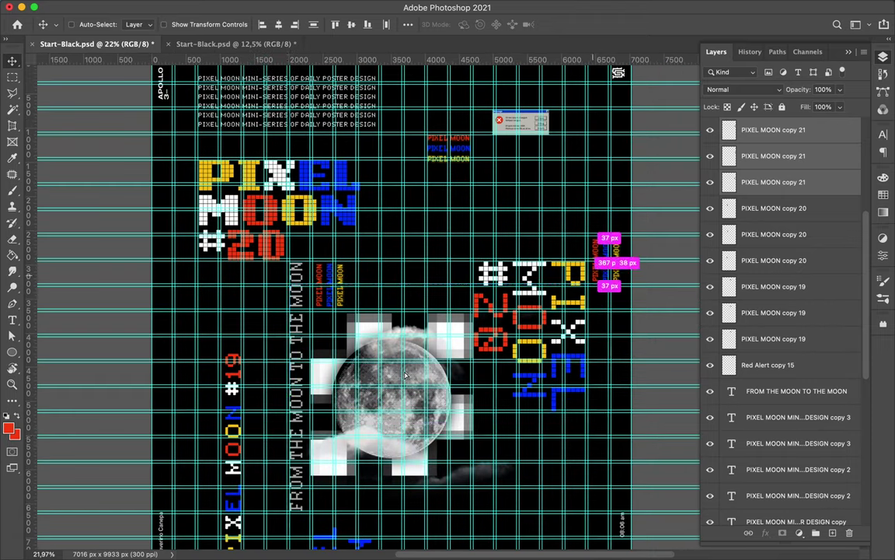
left_click_drag(591, 265, 248, 412)
key("ctrl+t")
scroll(266, 441, "up", 2)
key("Return")
scroll(267, 441, "up", 2)
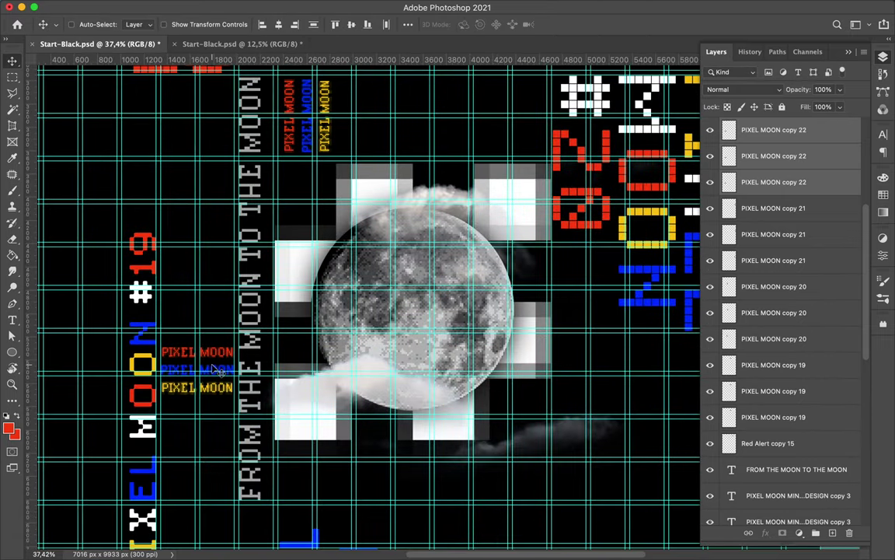
Step: Place a PIXEL MOON copy beside the #19 title and shrink it to 42%
mouse_move(206, 342)
left_mouse_down()
mouse_move(226, 313)
mouse_move(216, 342)
mouse_move(445, 461)
left_mouse_up()
scroll(224, 368, "down", 3)
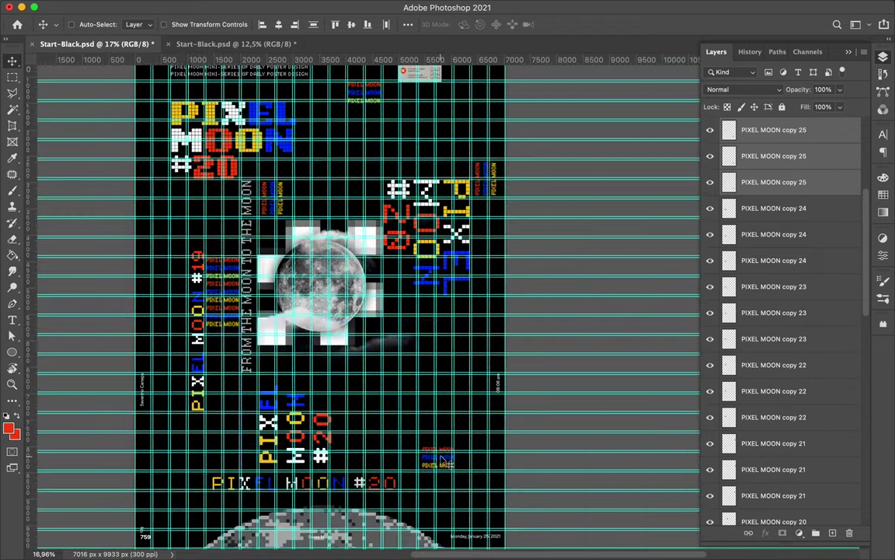
scroll(446, 460, "up", 2)
key("ctrl+t")
scroll(451, 298, "up", 1)
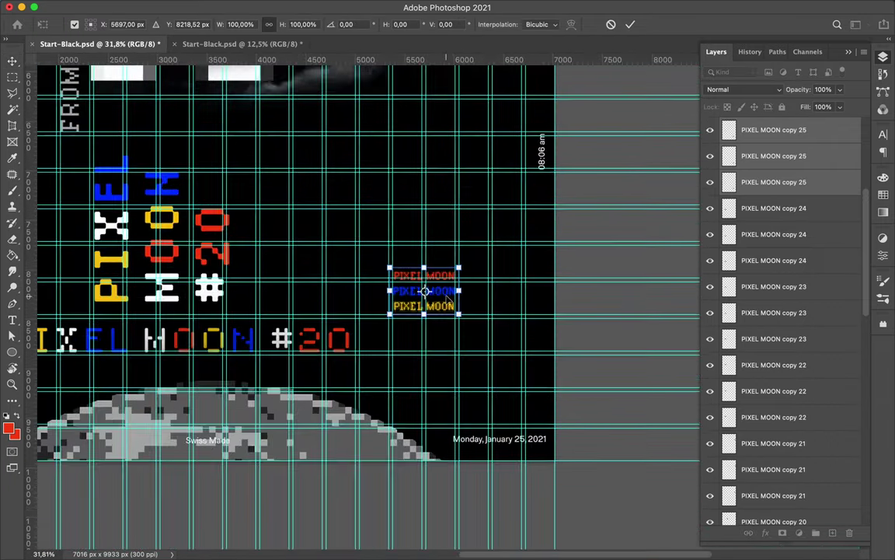
scroll(451, 298, "up", 3)
mouse_move(465, 372)
left_mouse_down()
mouse_move(395, 286)
mouse_move(381, 317)
left_mouse_up()
key("Return")
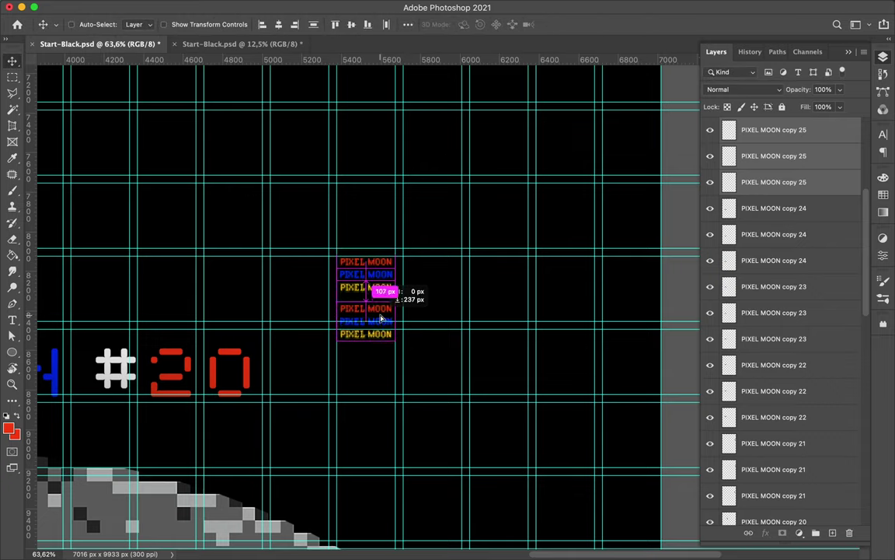
Step: Set a second PIXEL MOON block 237 px below and undo the extra copies
left_click_drag(443, 272, 434, 286)
left_click_drag(376, 293, 375, 393)
key("ctrl+z")
left_click_drag(375, 282, 375, 252)
key("ctrl+z")
key("ctrl+z")
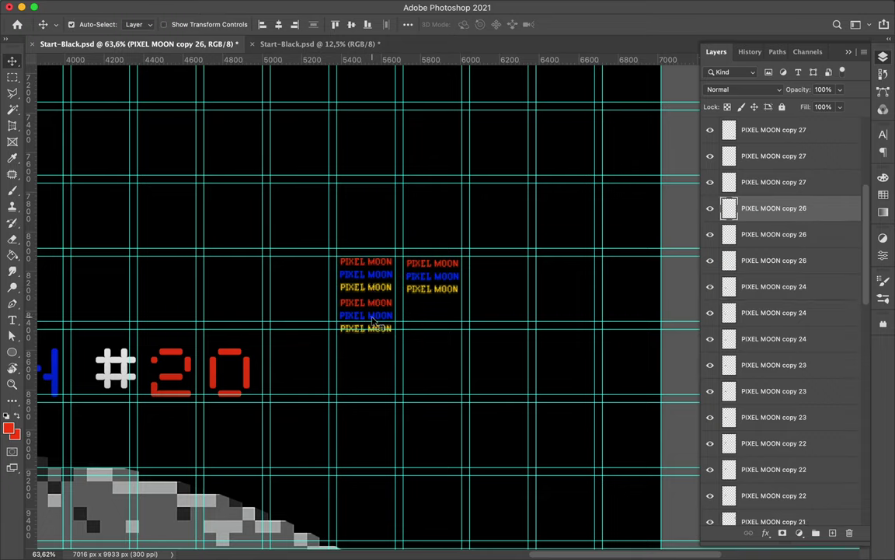
key("ctrl+z")
Step: Line the PIXEL MOON stack up with the right column and add another copy further down
mouse_move(371, 342)
left_mouse_down()
mouse_move(365, 300)
mouse_move(362, 372)
left_mouse_up()
mouse_move(381, 297)
left_mouse_down()
mouse_move(384, 367)
mouse_move(405, 391)
left_mouse_up()
scroll(385, 367, "down", 3)
Step: Nudge the PIXEL MOON #20 layer into place and bring up the Character settings
right_click(399, 294)
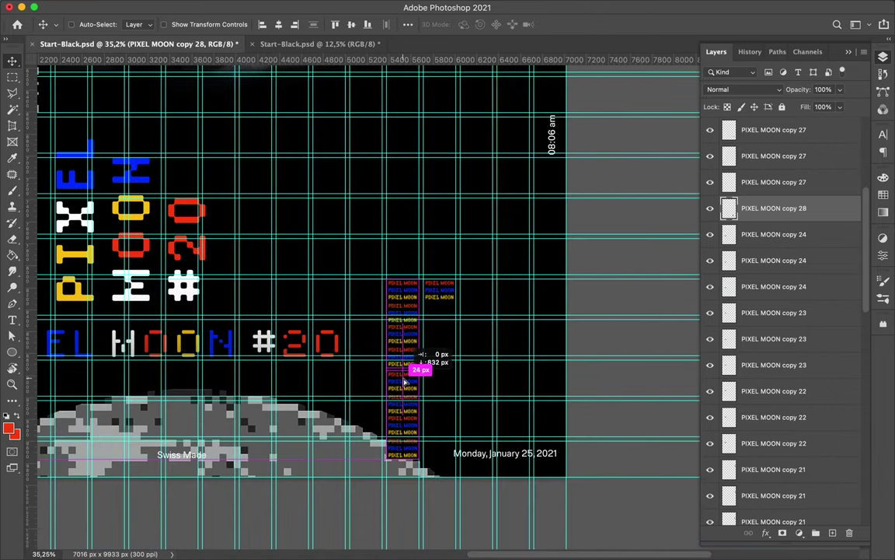
scroll(407, 381, "down", 3)
scroll(408, 381, "down", 2)
scroll(283, 321, "up", 3)
scroll(284, 320, "up", 2)
left_click_drag(281, 300, 284, 318)
left_click(883, 133)
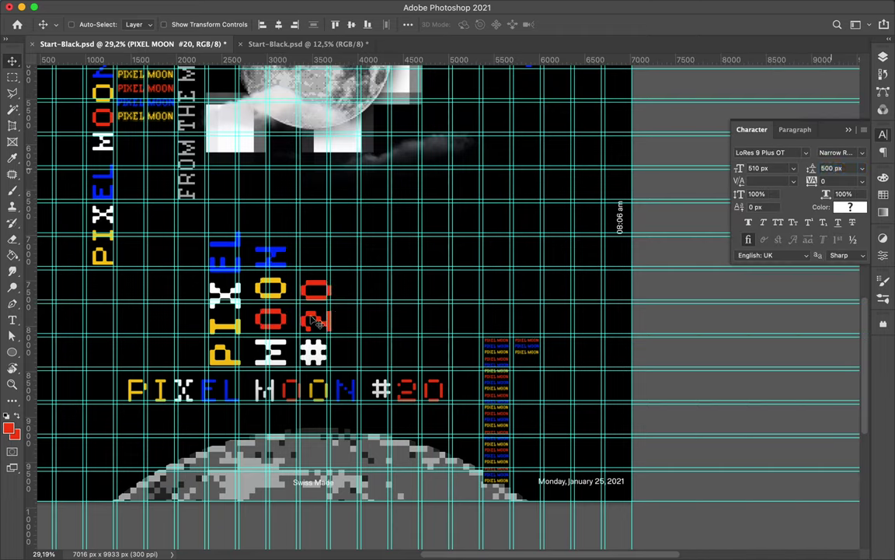
Step: Shrink the error-dialog graphic slightly with Free Transform
double_click(288, 307)
key("Escape")
scroll(288, 321, "down", 3)
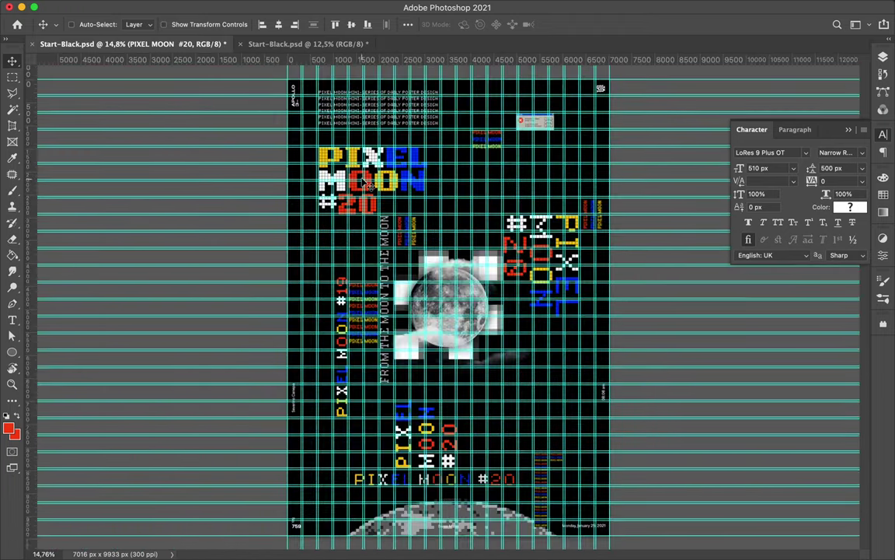
scroll(399, 123, "up", 3)
left_click(428, 223, "ctrl")
key("ctrl+t")
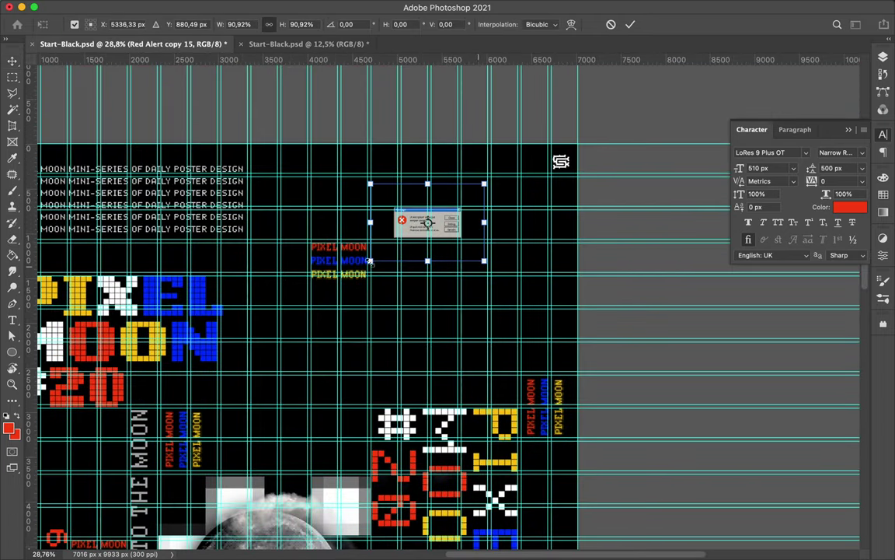
scroll(459, 234, "up", 3)
left_click_drag(514, 153, 502, 155)
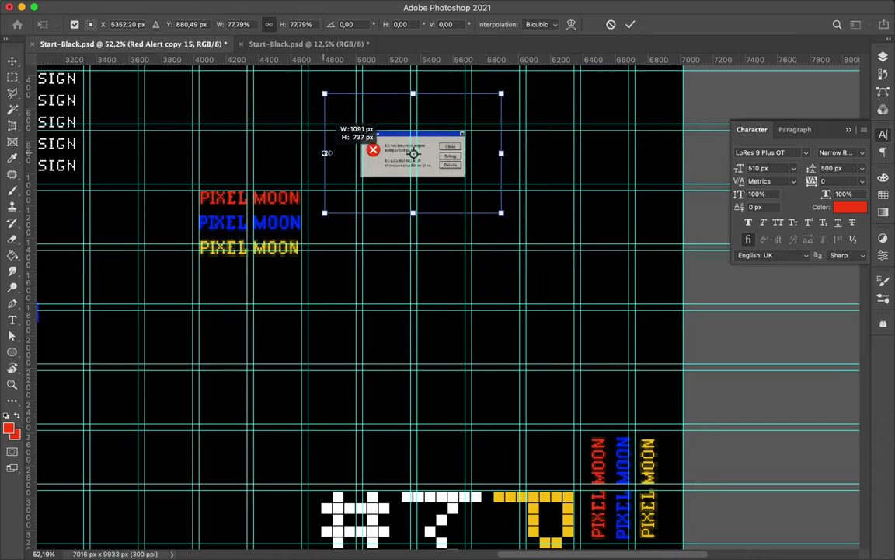
key("Return")
scroll(412, 194, "down", 3)
Step: Copy the dialog below, turn it vertical, and move it toward the right edge
left_click_drag(430, 225, 459, 304)
key("ctrl+t")
left_click_drag(513, 263, 418, 253)
key("Return")
left_click_drag(457, 290, 471, 294)
Step: Place a rotated dialog copy at the lower left, nudged slightly left
scroll(474, 296, "up", 3)
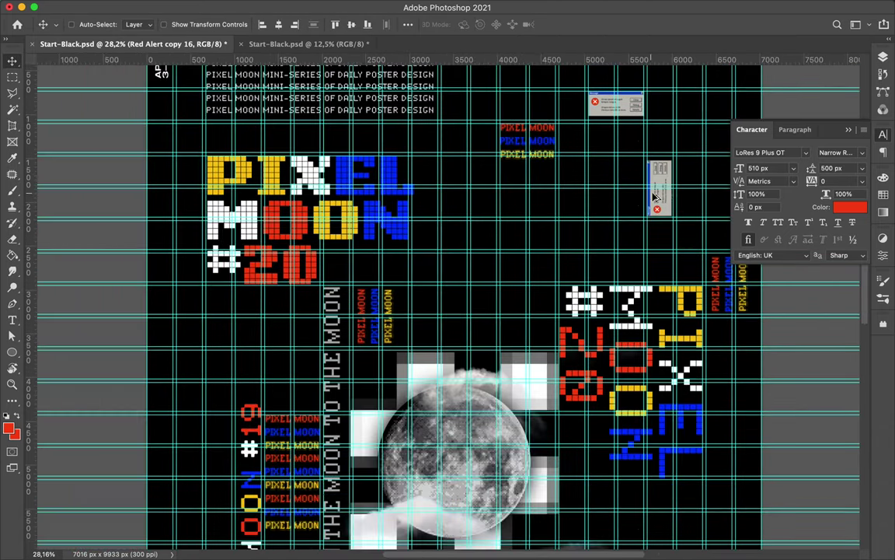
left_click_drag(659, 187, 233, 359)
key("ctrl+t")
left_click_drag(272, 392, 286, 341)
key("Escape")
left_click_drag(233, 362, 206, 359)
Step: Copy a dialog about 436 px lower, rotate it 90 degrees, and move it to the left edge
scroll(210, 365, "up", 3)
scroll(216, 368, "down", 5)
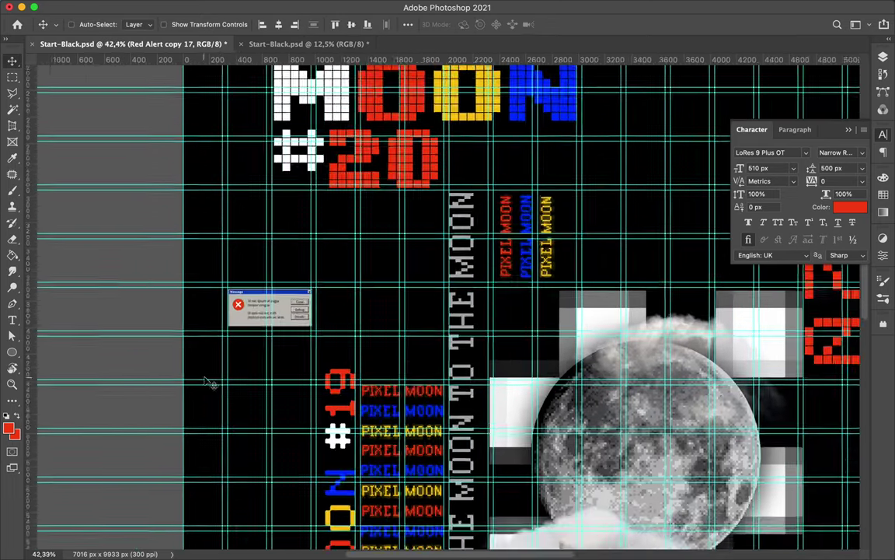
mouse_move(339, 307)
left_mouse_down()
mouse_move(342, 399)
mouse_move(313, 342)
left_mouse_up()
key("ctrl+t")
mouse_move(320, 400)
left_mouse_down()
mouse_move(302, 383)
mouse_move(620, 349)
left_mouse_up()
key("Return")
Step: Add dialog copies over the moon, one turned horizontal at the moon's upper left
scroll(303, 377, "down", 2)
scroll(570, 400, "up", 5)
scroll(584, 301, "down", 3)
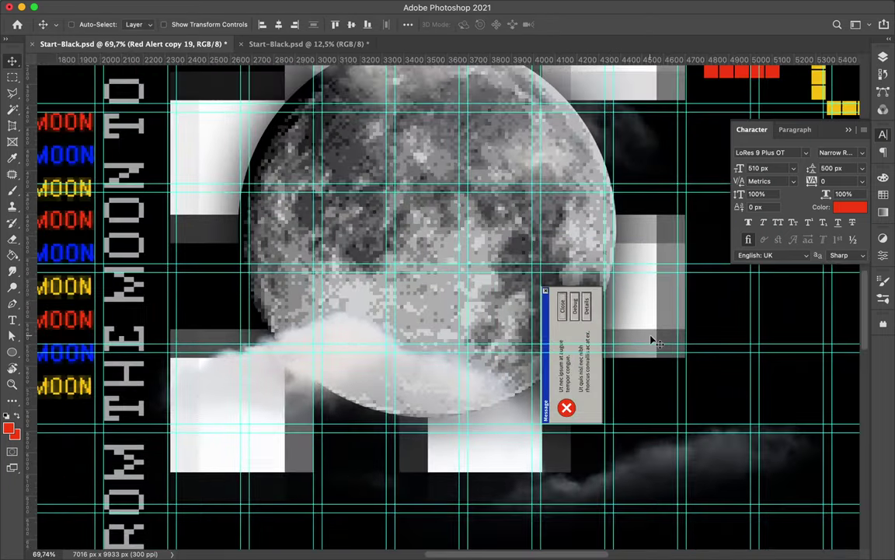
left_click_drag(545, 342, 365, 249)
key("ctrl+t")
left_click_drag(404, 202, 435, 256)
key("Return")
left_click_drag(365, 241, 312, 182)
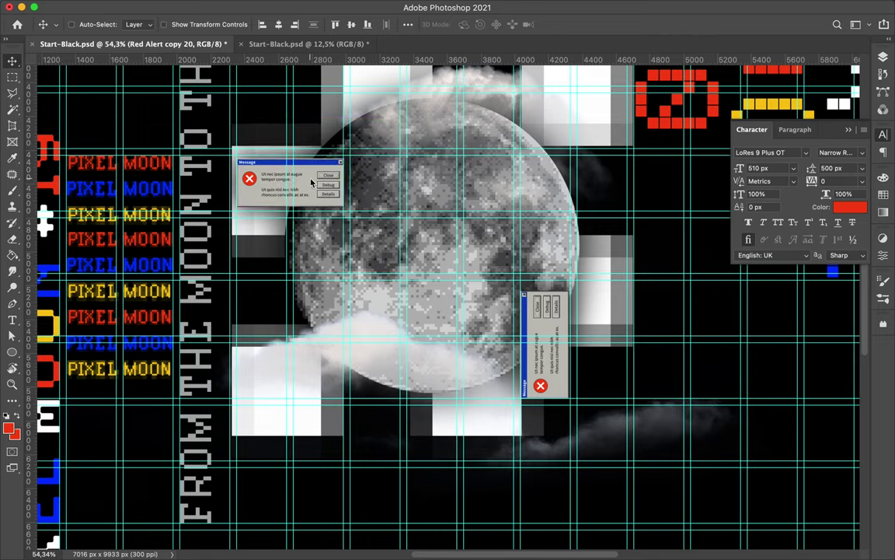
Step: Hide the layout guides and save the poster
scroll(313, 182, "down", 3)
scroll(334, 186, "down", 2)
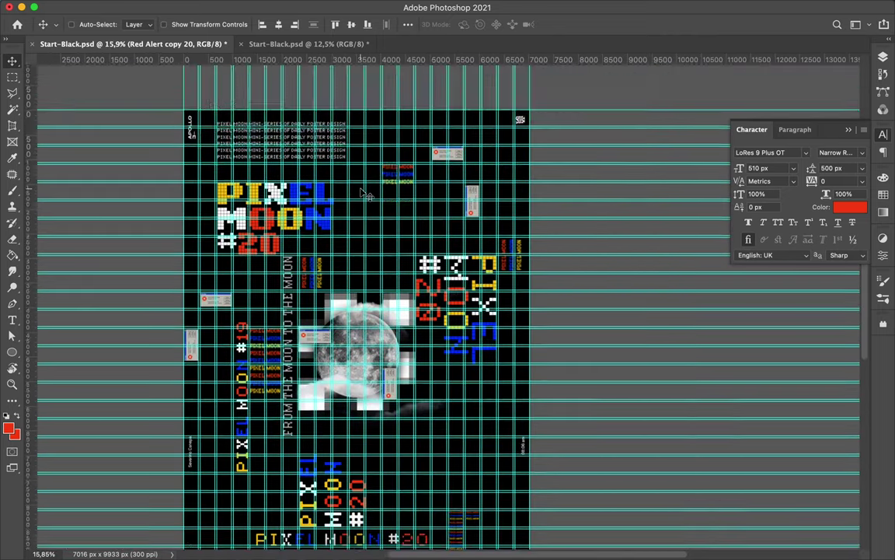
scroll(363, 192, "down", 1)
key("ctrl+semicolon")
key("ctrl+s")
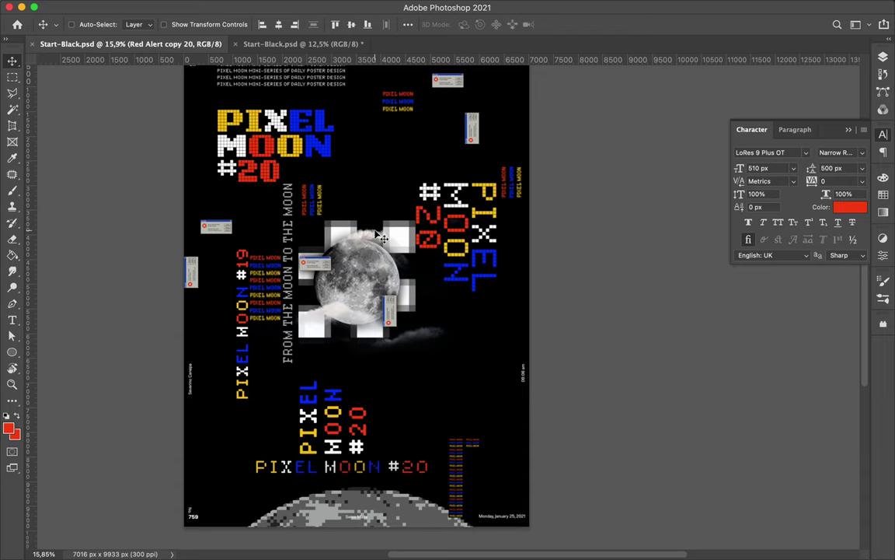
Step: Draw a thin red rectangle bar with the shape tool
scroll(389, 238, "up", 2)
key("u")
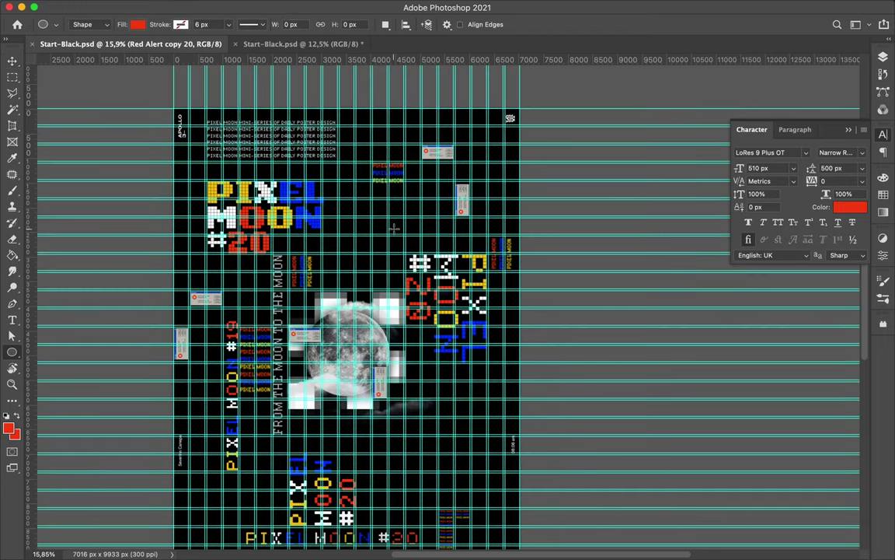
scroll(355, 204, "up", 5)
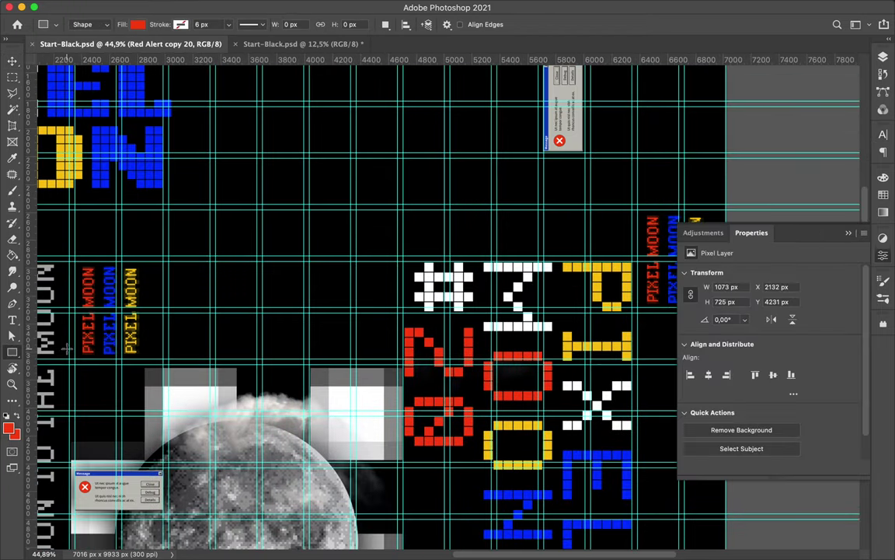
left_click_drag(351, 205, 353, 311)
Step: Apply the Pixelate > Mosaic filter to the red bar
left_click(291, 7)
left_click(497, 268)
left_click(448, 213)
left_click(164, 35)
Step: Duplicate the red mosaic bar and rotate the copy 90 degrees
scroll(394, 226, "down", 5)
key("v")
mouse_move(404, 282)
left_mouse_down()
mouse_move(152, 315)
mouse_move(178, 317)
mouse_move(121, 313)
mouse_move(428, 390)
mouse_move(405, 388)
left_mouse_up()
key("ctrl+t")
key("Return")
Step: Draw a thin 40 × 795 px vertical bar near the lower-left corner
scroll(574, 476, "up", 2)
scroll(435, 381, "down", 4)
scroll(453, 375, "down", 1)
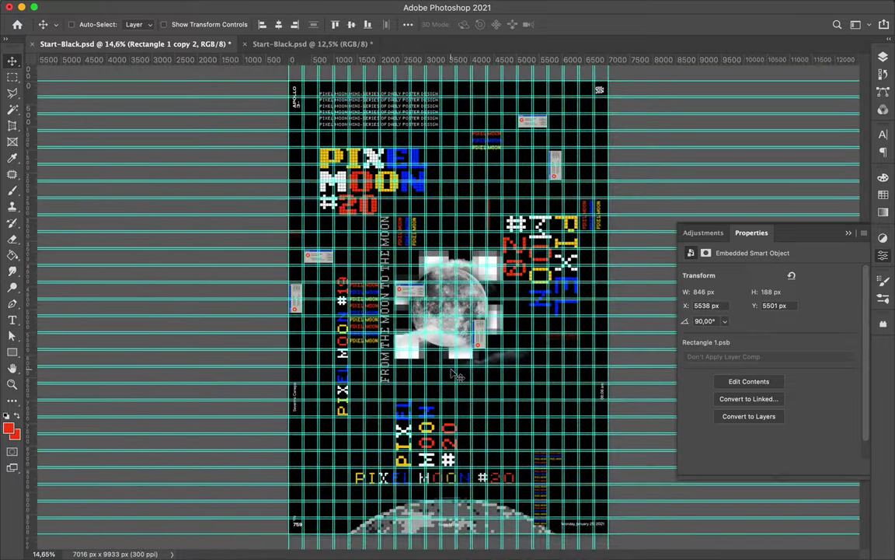
scroll(284, 460, "up", 4)
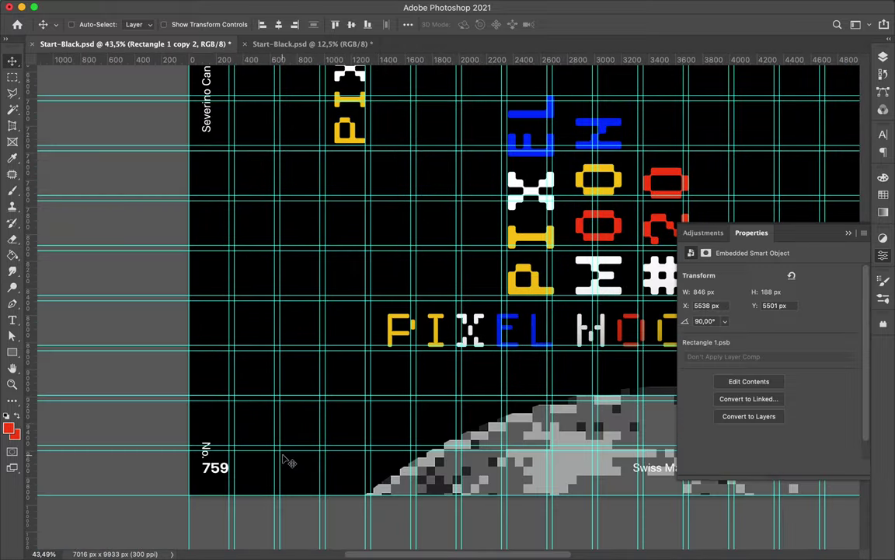
key("u")
left_click_drag(275, 395, 280, 494)
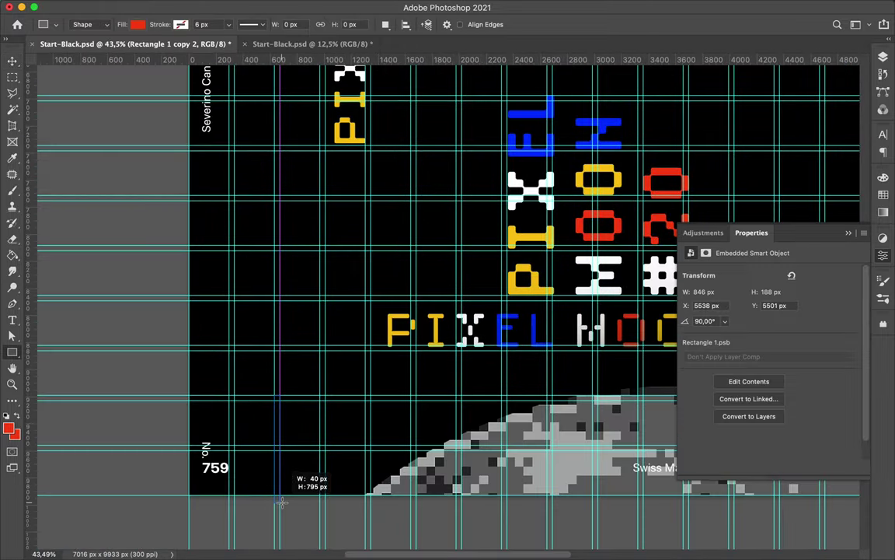
Step: Make the new bar yellow and place a horizontal copy of it near PIXEL
left_click(140, 26)
key("Escape")
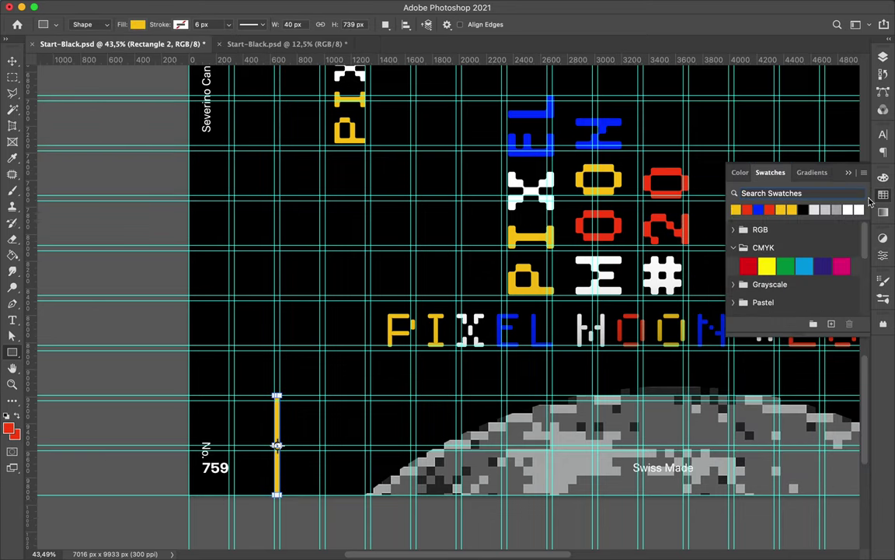
key("v")
left_click(291, 7)
left_click(297, 26)
mouse_move(277, 443)
left_mouse_down()
mouse_move(466, 194)
mouse_move(439, 204)
mouse_move(535, 223)
mouse_move(259, 120)
left_mouse_up()
key("ctrl+t")
key("Return")
Step: Transform the yellow bar copy and move it lower and to the left
scroll(440, 199, "down", 3)
key("ctrl+t")
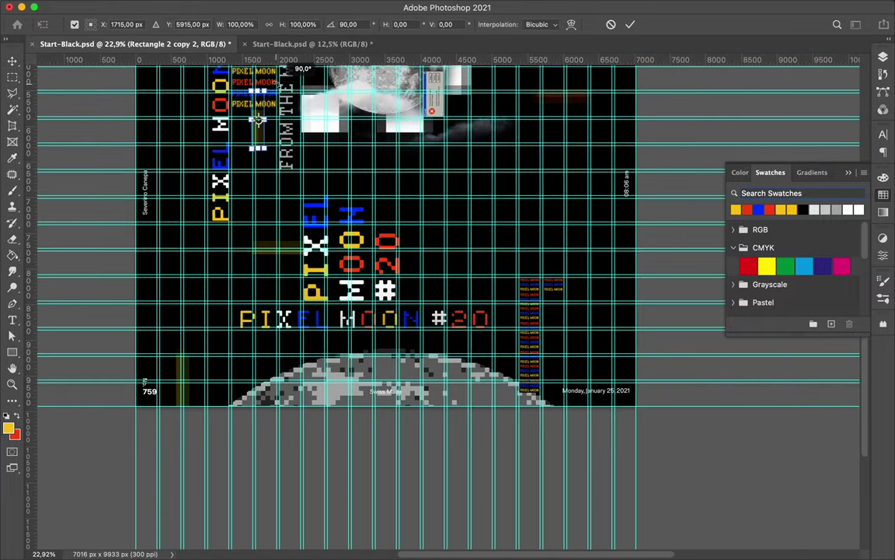
key("Return")
scroll(259, 120, "up", 3)
mouse_move(250, 150)
left_mouse_down()
mouse_move(250, 244)
mouse_move(221, 242)
left_mouse_up()
scroll(224, 243, "down", 5)
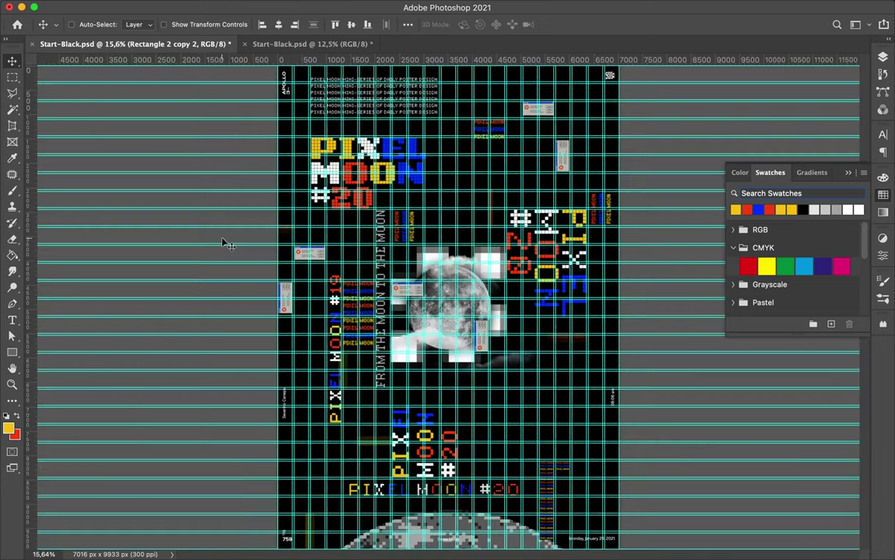
scroll(474, 217, "up", 4)
scroll(469, 217, "up", 1)
Step: Draw a tall thin blue bar near the top PIXEL MOON text stack
key("u")
left_click_drag(412, 228, 422, 311)
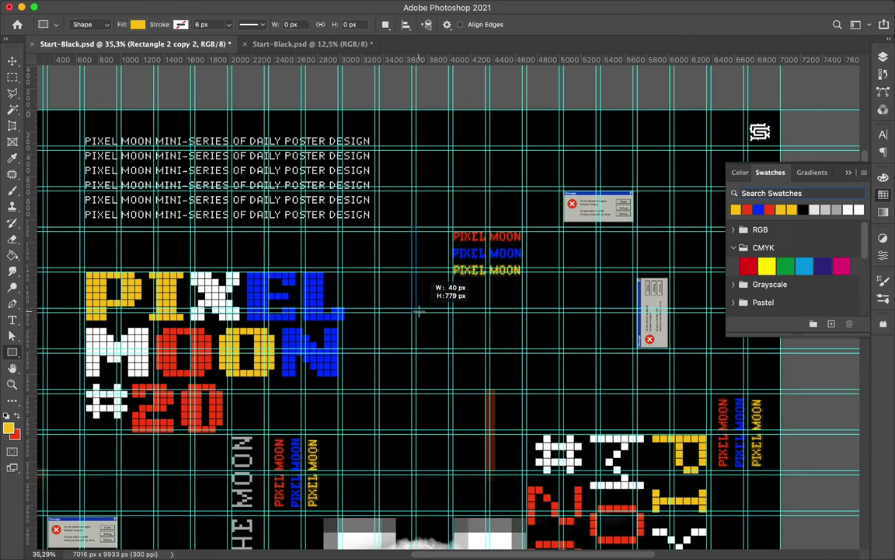
left_click(138, 24)
key("Escape")
left_click(757, 209)
key("v")
left_click(291, 7)
key("Escape")
Step: Place blue bar copies down and right, one tilted by 15 degrees
left_click_drag(414, 269, 575, 366)
key("ctrl+t")
left_click_drag(579, 304, 561, 306)
key("Return")
scroll(651, 289, "down", 3)
scroll(652, 290, "down", 3)
mouse_move(529, 200)
left_mouse_down()
mouse_move(586, 416)
mouse_move(430, 393)
left_mouse_up()
key("ctrl+t")
key("Return")
Step: Draw a row of blue, yellow and red squares at the lower left
scroll(430, 396, "up", 2)
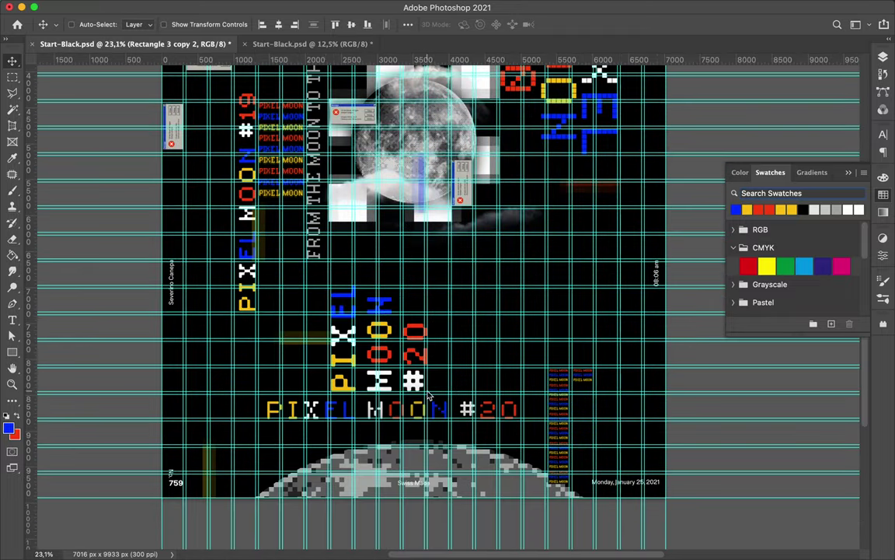
key("u")
scroll(333, 309, "up", 3)
scroll(333, 309, "up", 2)
mouse_move(306, 328)
left_mouse_down()
mouse_move(363, 393)
mouse_move(266, 373)
left_mouse_up()
key("v")
key("a")
left_click(884, 194)
left_click_drag(781, 209, 265, 362)
key("v")
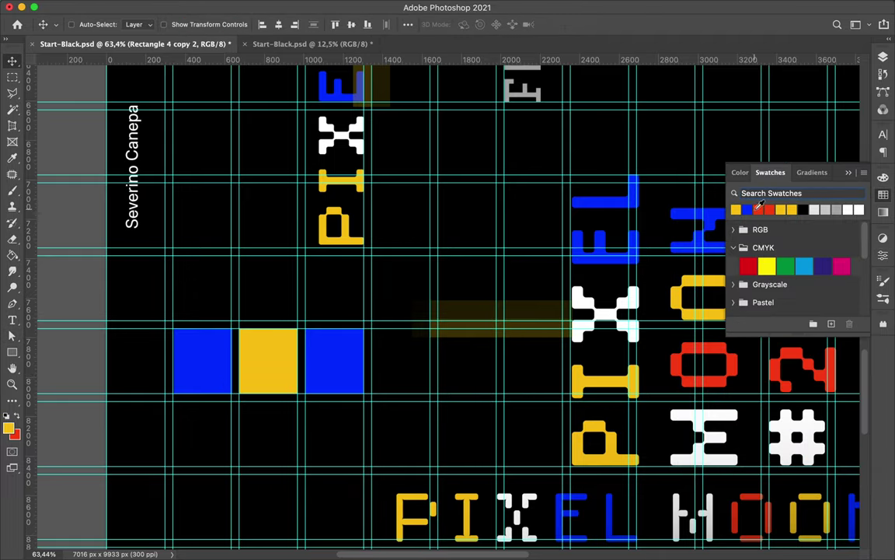
left_click_drag(770, 209, 202, 361)
Step: Hide the layout guides and save the poster
scroll(352, 336, "down", 4)
scroll(352, 336, "up", 3)
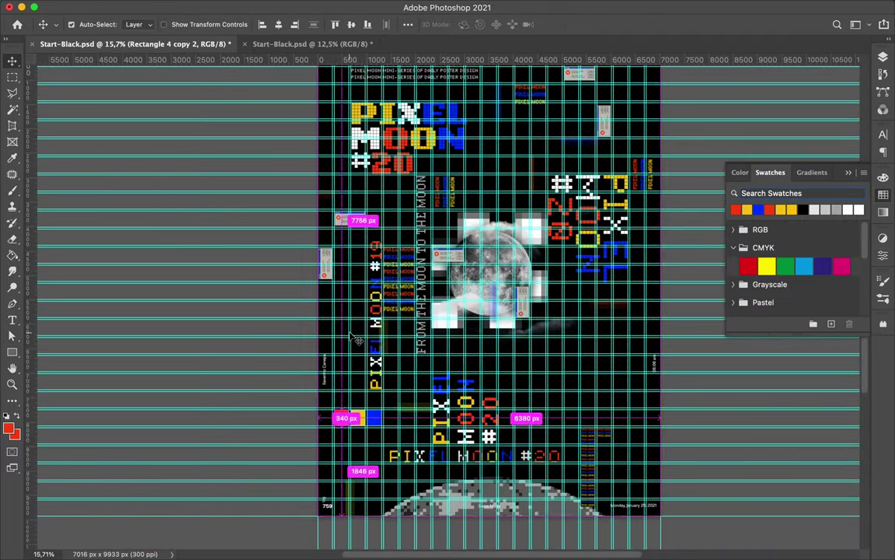
key("ctrl+semicolon")
key("ctrl+s")
left_click(630, 7)
left_click(689, 34)
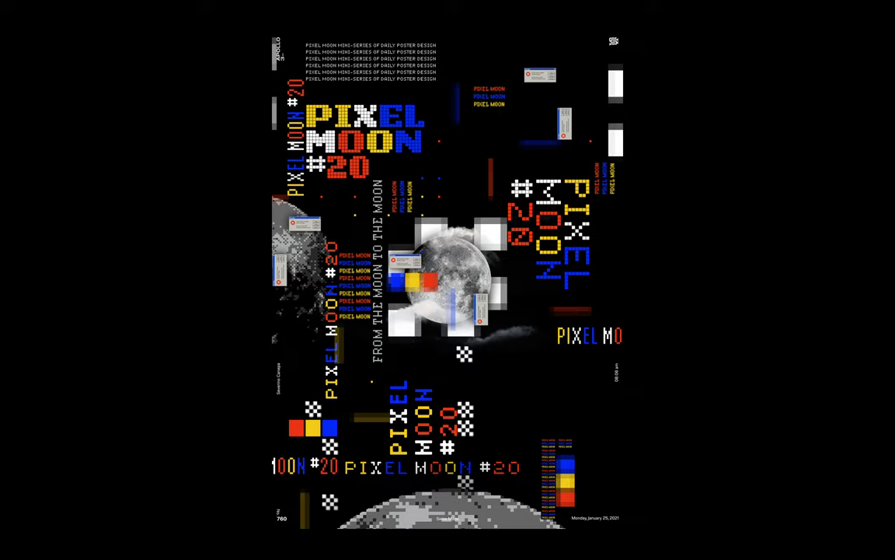